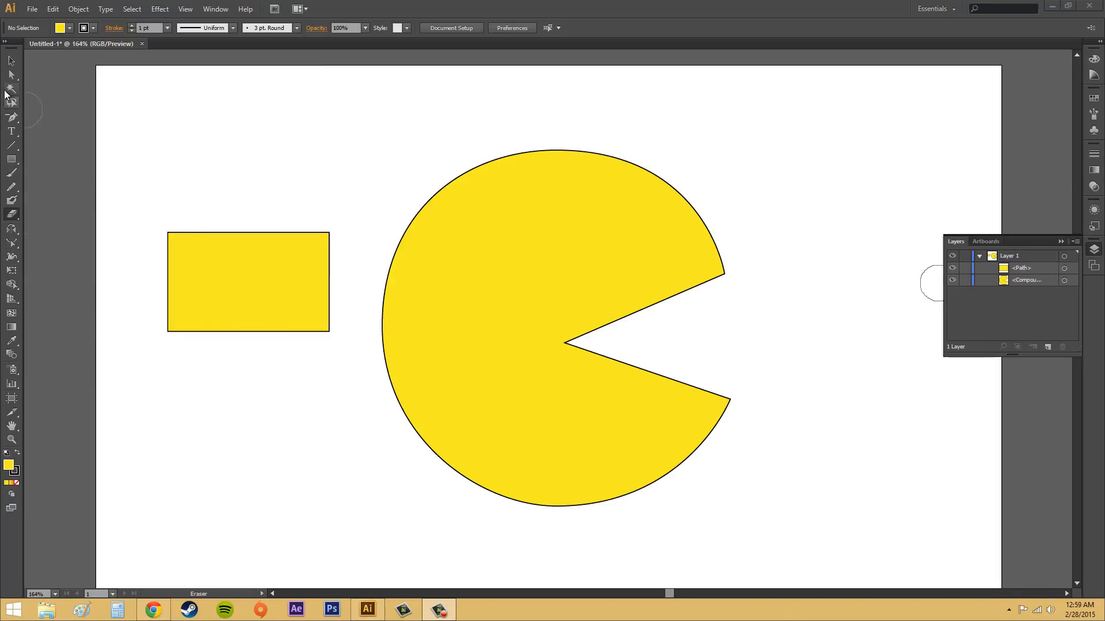
Try bending the rectangle's top and bottom edges inward with the Reshape tool, and undo both bends
left_click(13, 75)
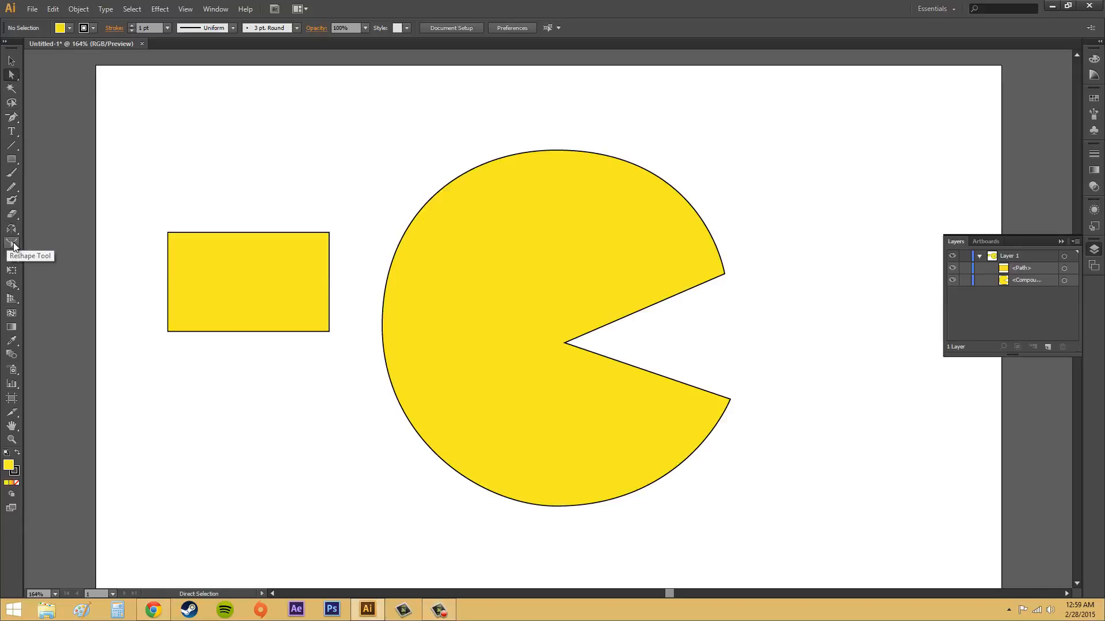
left_click(11, 245)
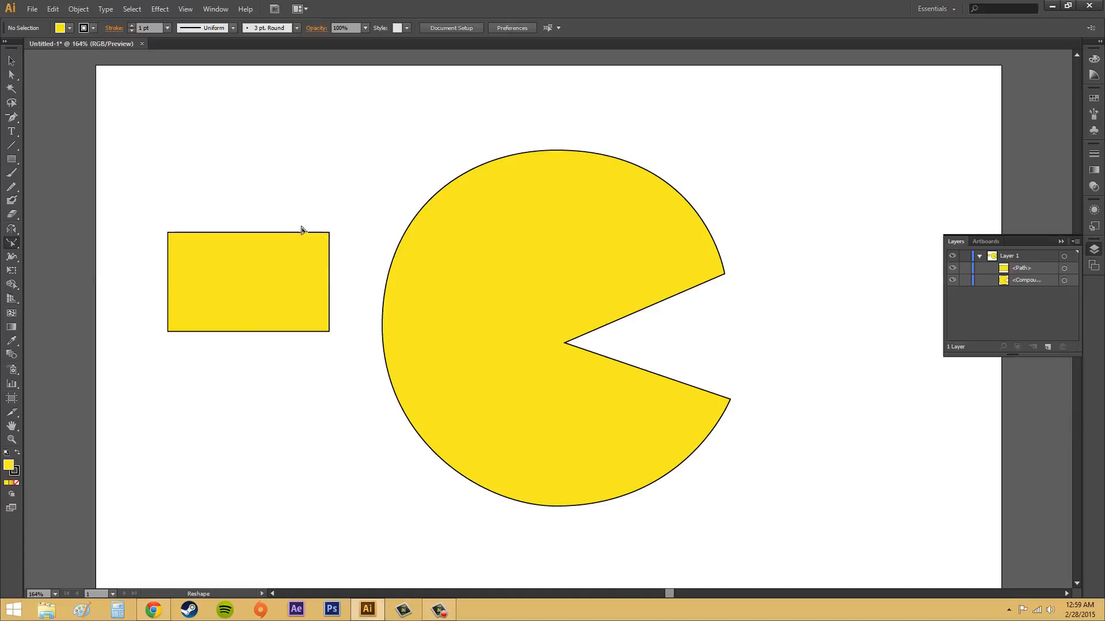
key("a")
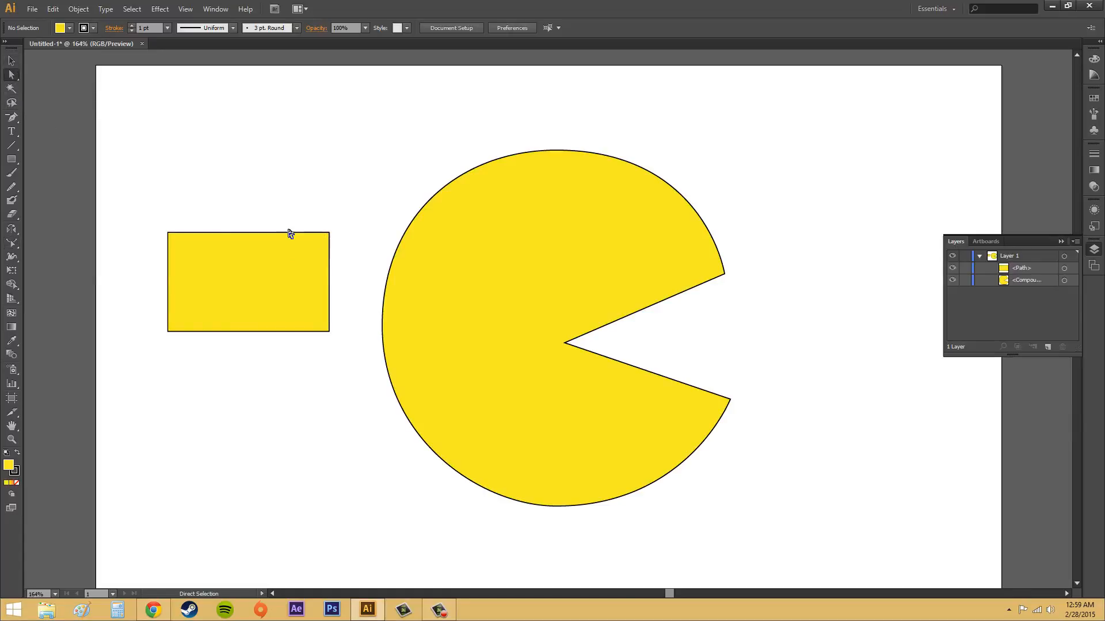
left_click(290, 233)
left_click_drag(151, 197, 356, 258)
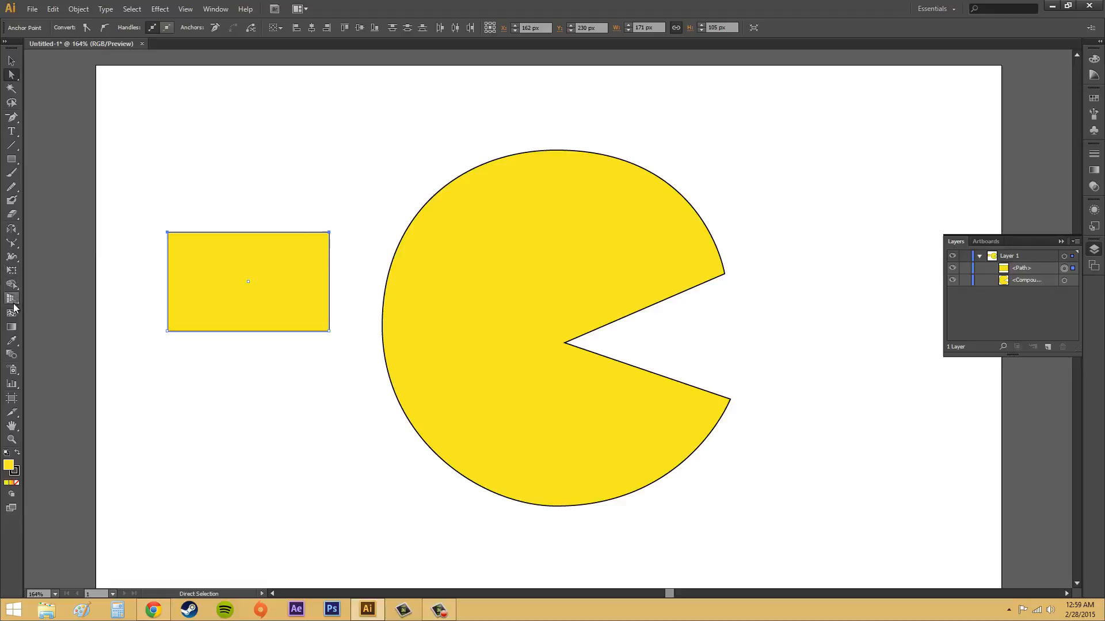
left_click(12, 243)
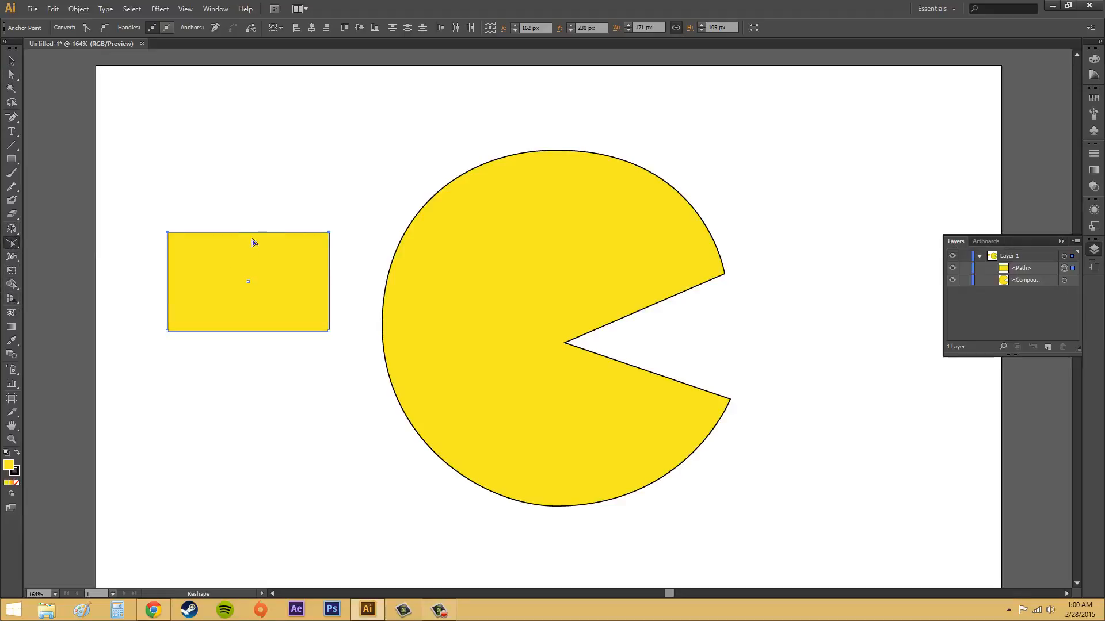
left_click_drag(253, 234, 254, 267)
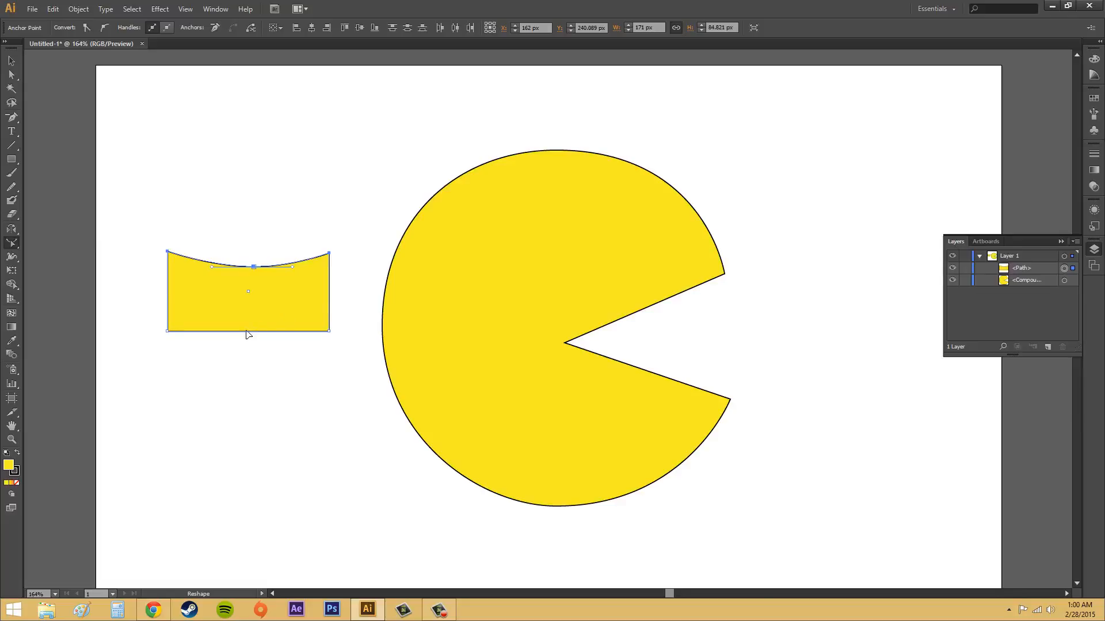
left_click_drag(247, 332, 247, 307)
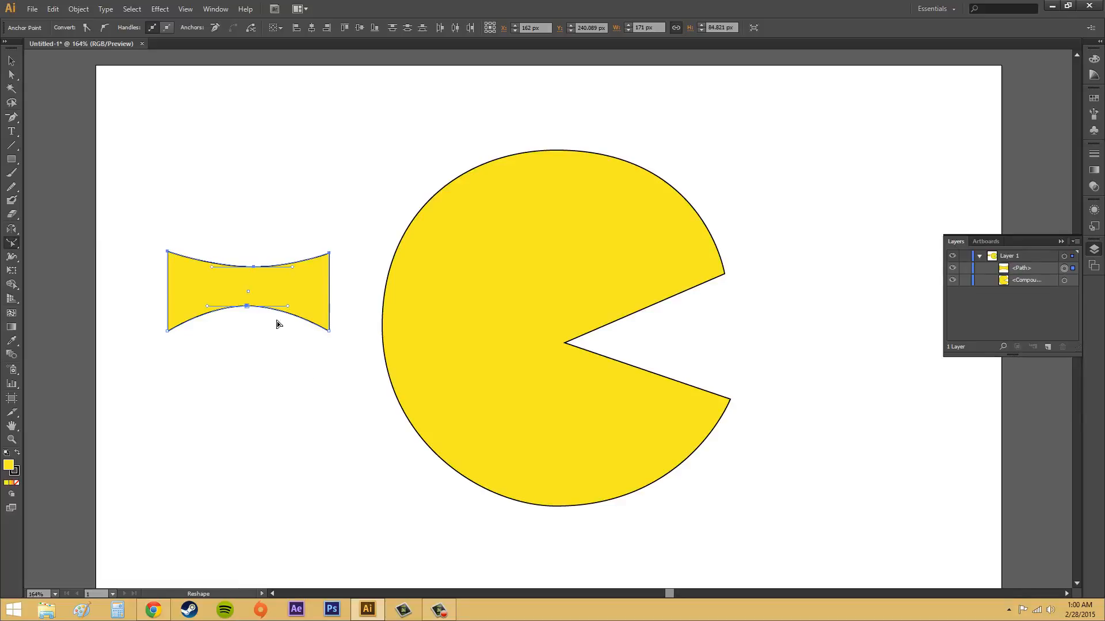
key("ctrl+z")
key("ctrl+z")
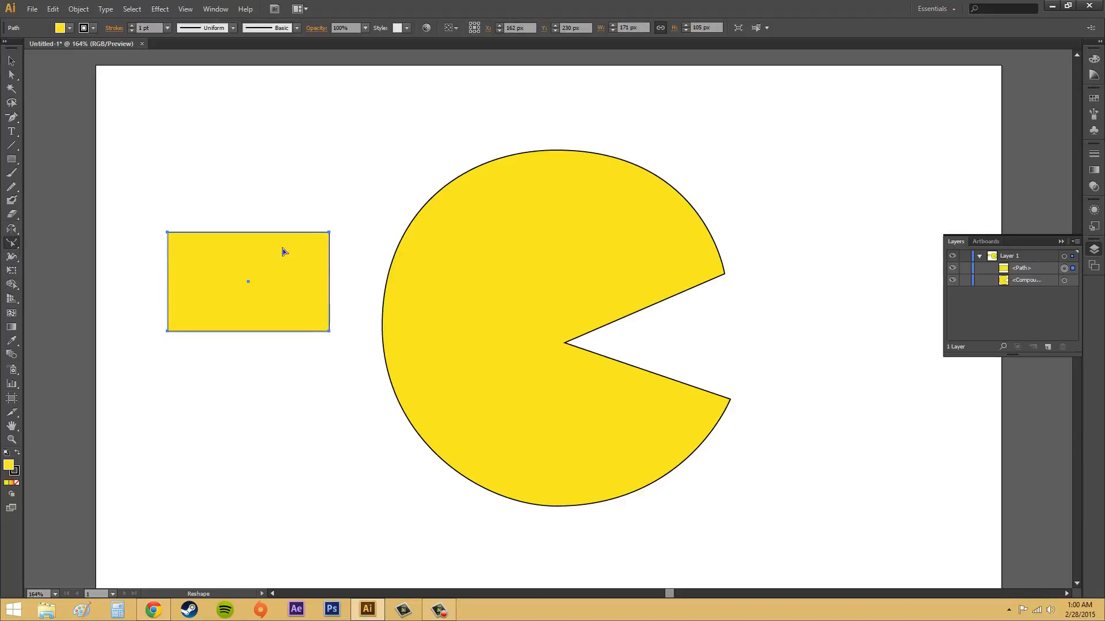
Select only the rectangle's upper-right anchor point and bend its top edge downward with the Reshape tool
left_click(11, 75)
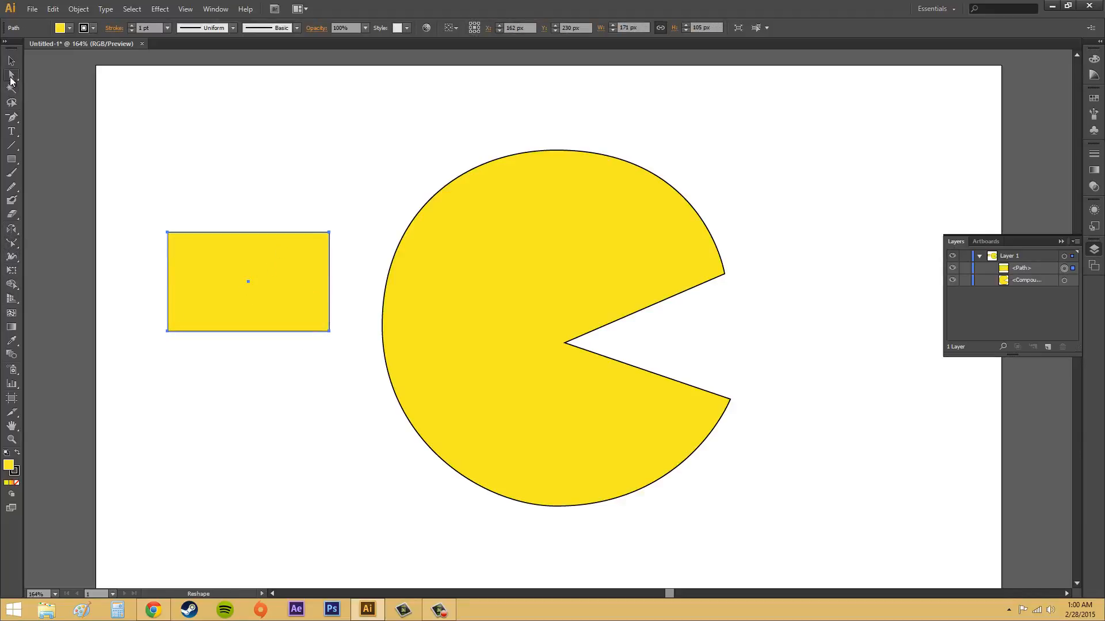
left_click(327, 232)
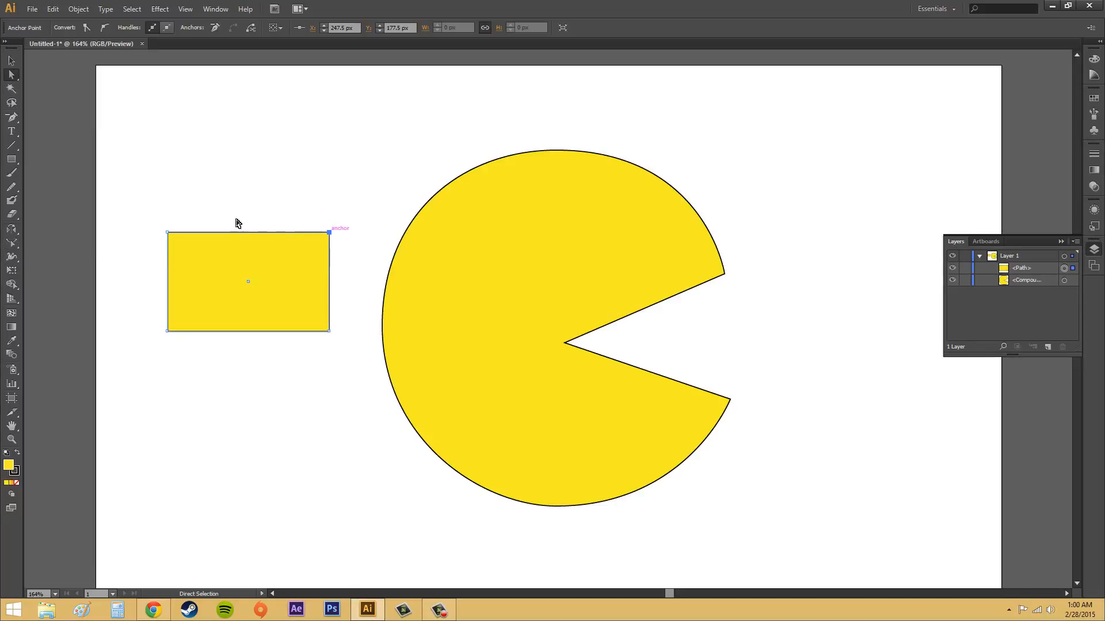
left_click(13, 243)
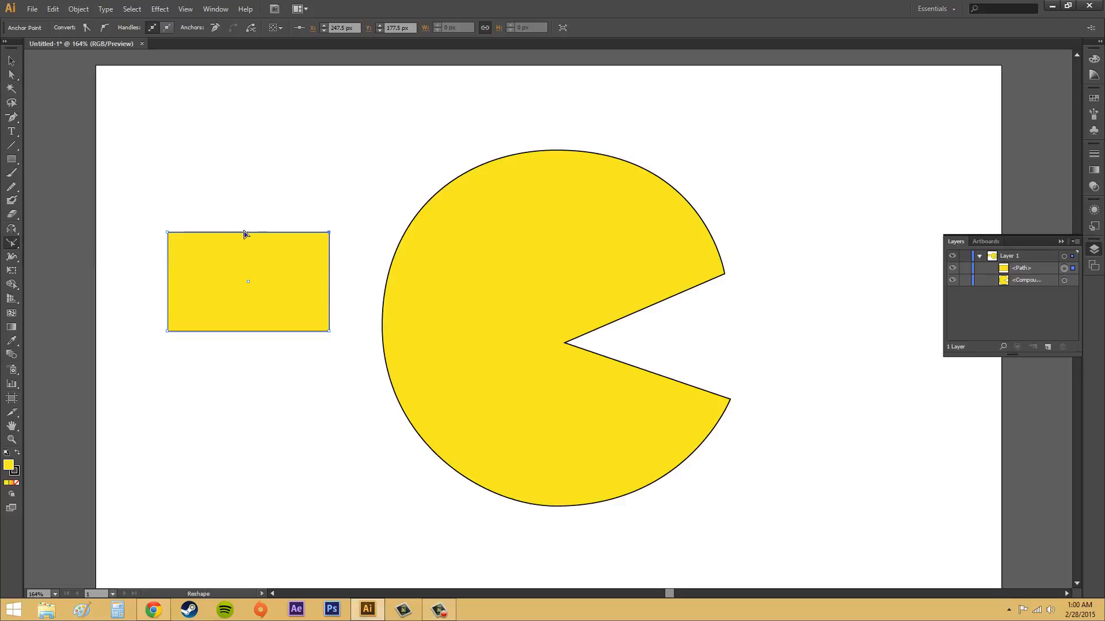
left_click_drag(249, 255, 250, 280)
left_click_drag(248, 279, 249, 276)
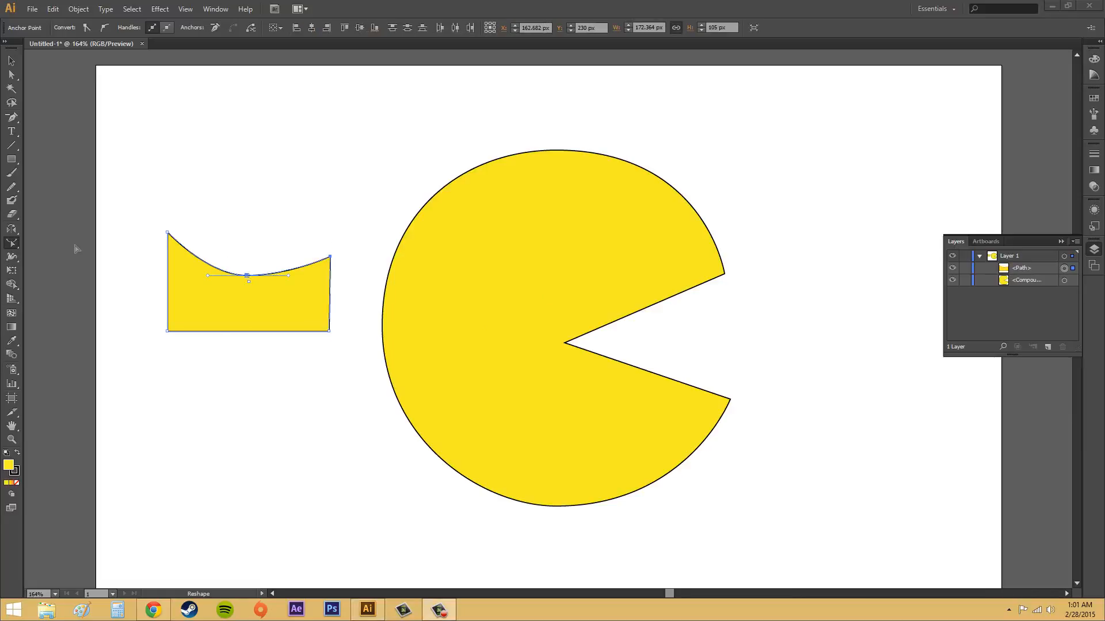
Adjust the Eraser size and erase a round eye hole near the top of the selected Pac-Man shape
left_click(12, 214)
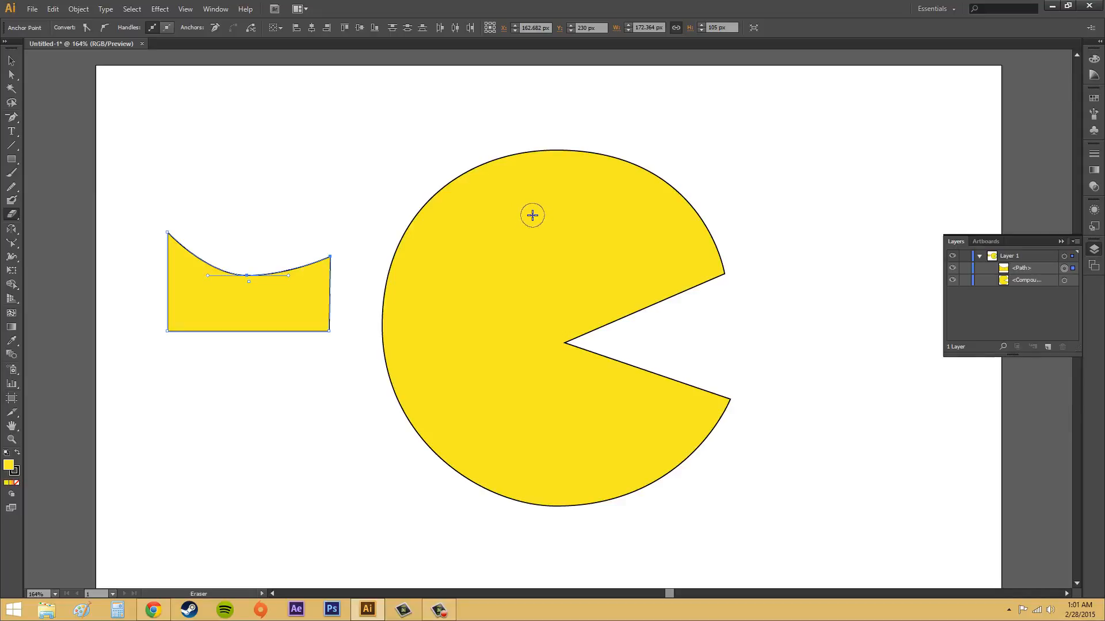
key("bracketright")
key("bracketleft")
key("bracketleft")
left_click(11, 74)
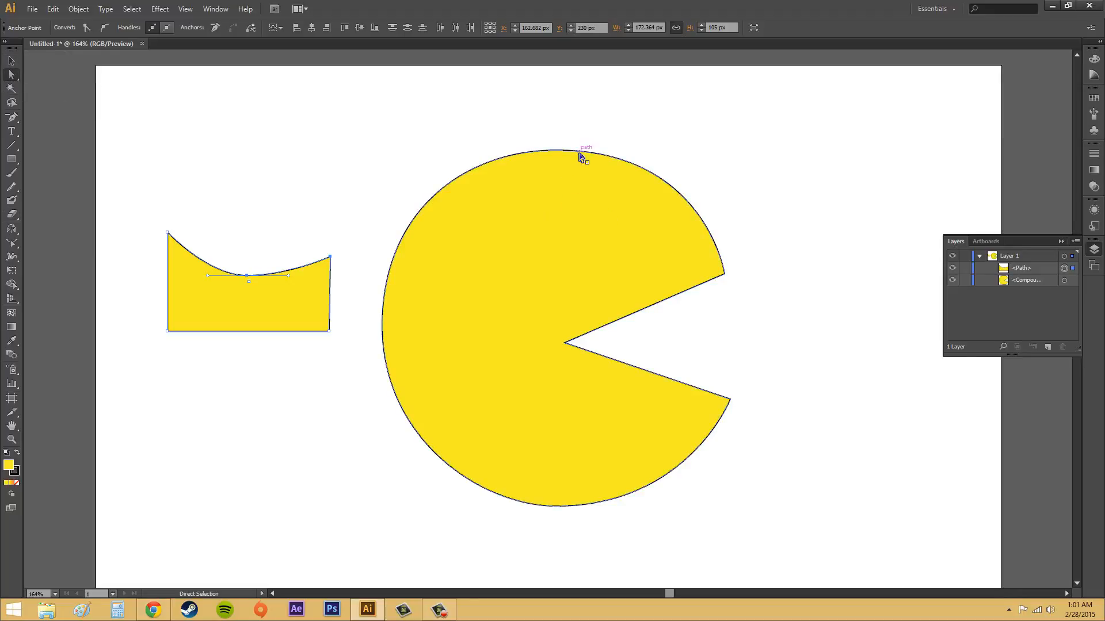
left_click(555, 149)
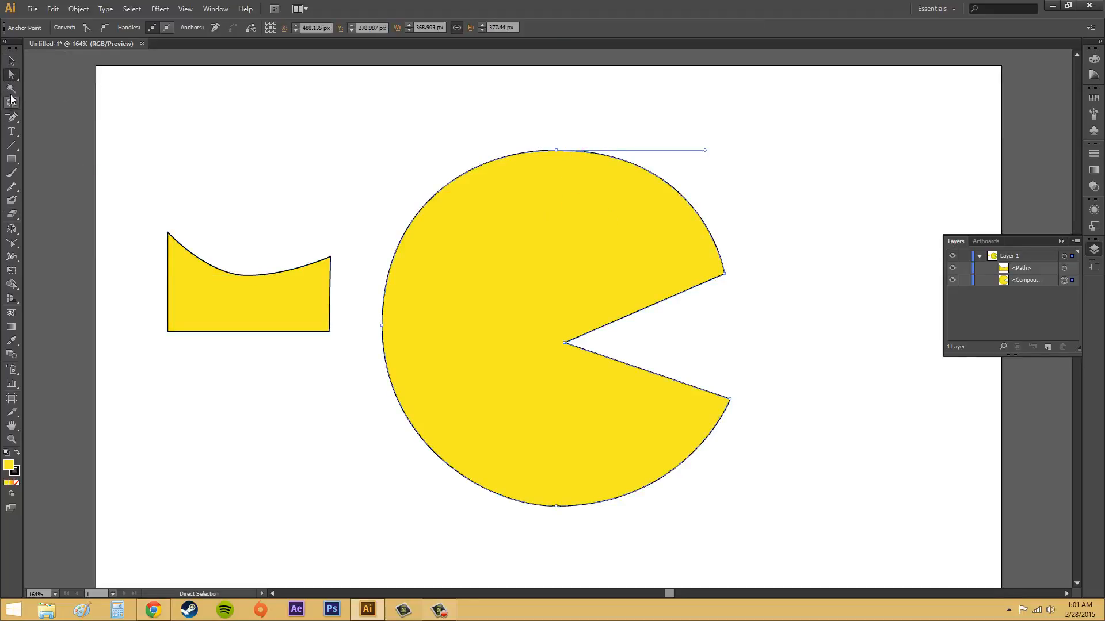
left_click(13, 214)
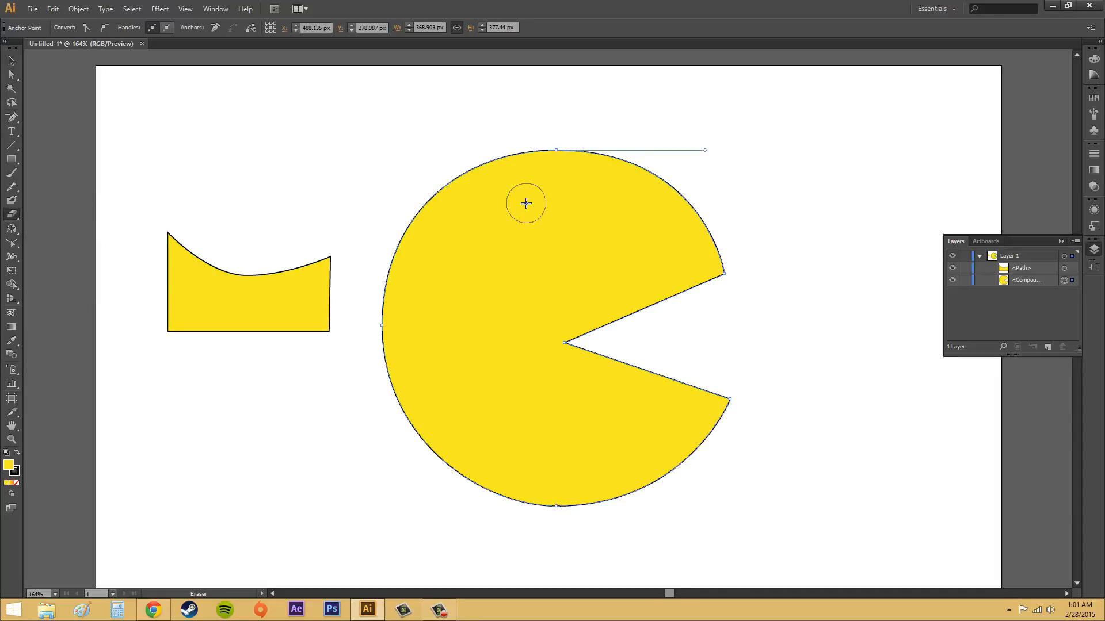
left_click(525, 203)
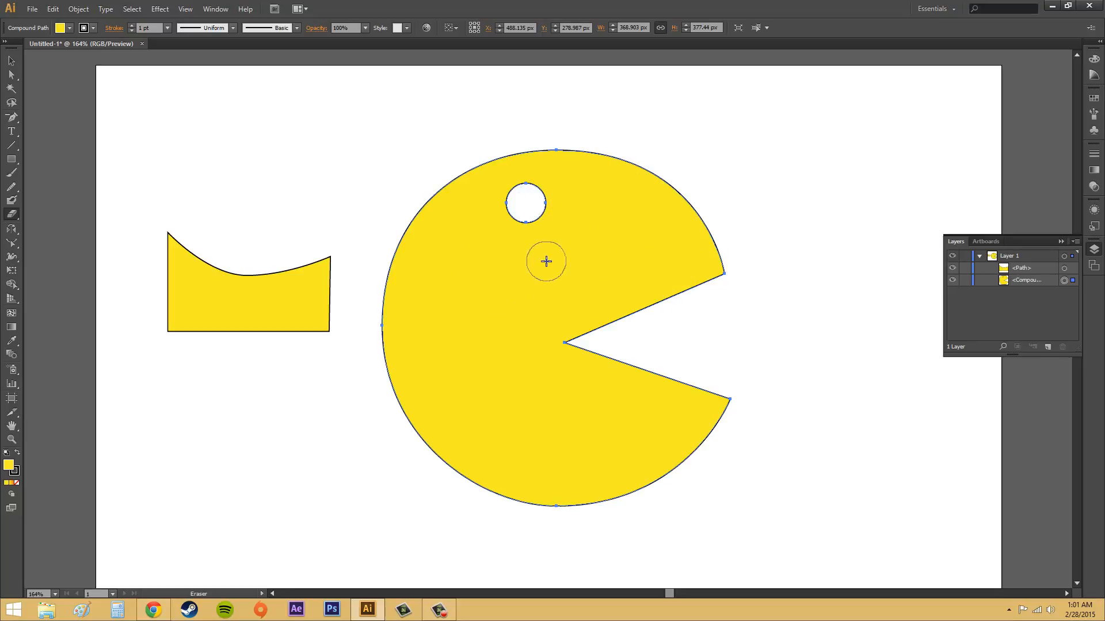
Try moving the Pac-Man shape by its outline and by its eye hole with Direct Selection, undoing each move
left_click(12, 75)
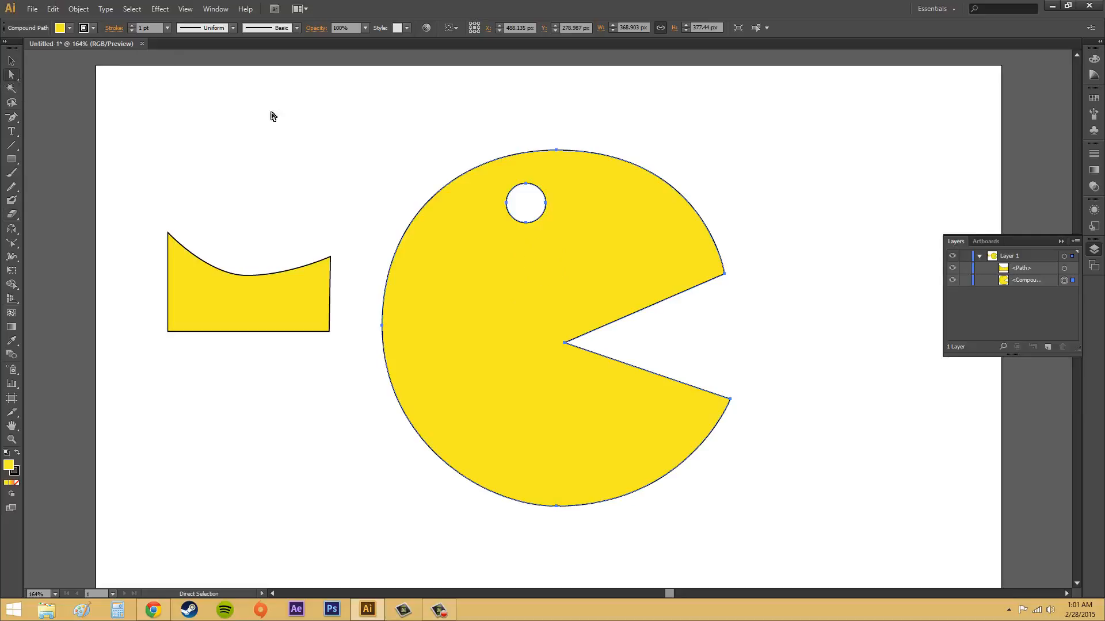
left_click(651, 173)
left_click_drag(662, 176, 779, 174)
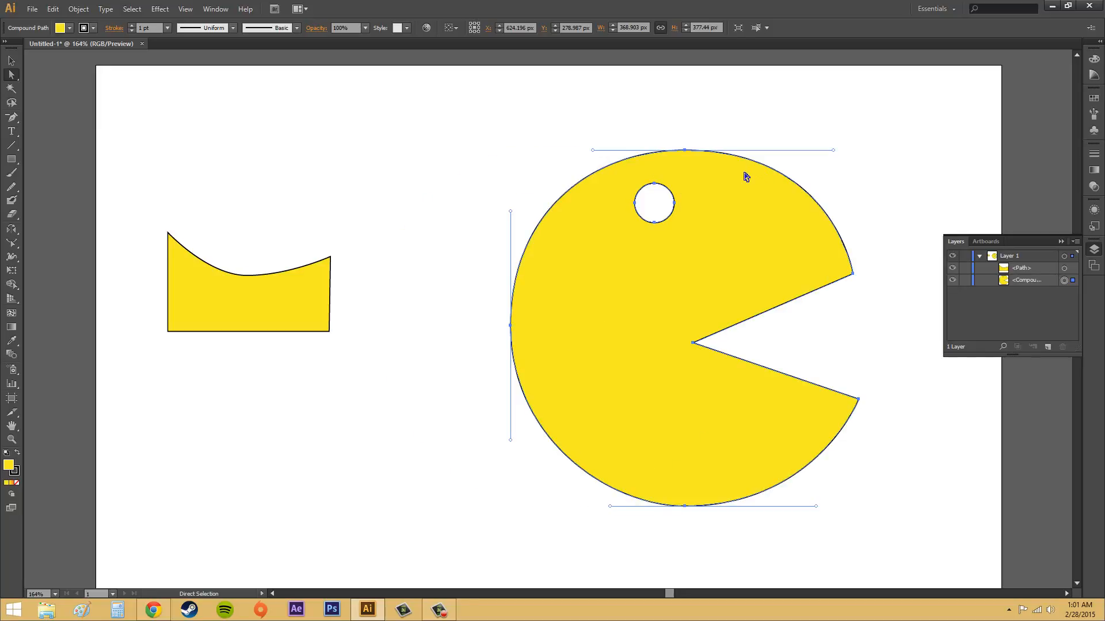
key("ctrl+z")
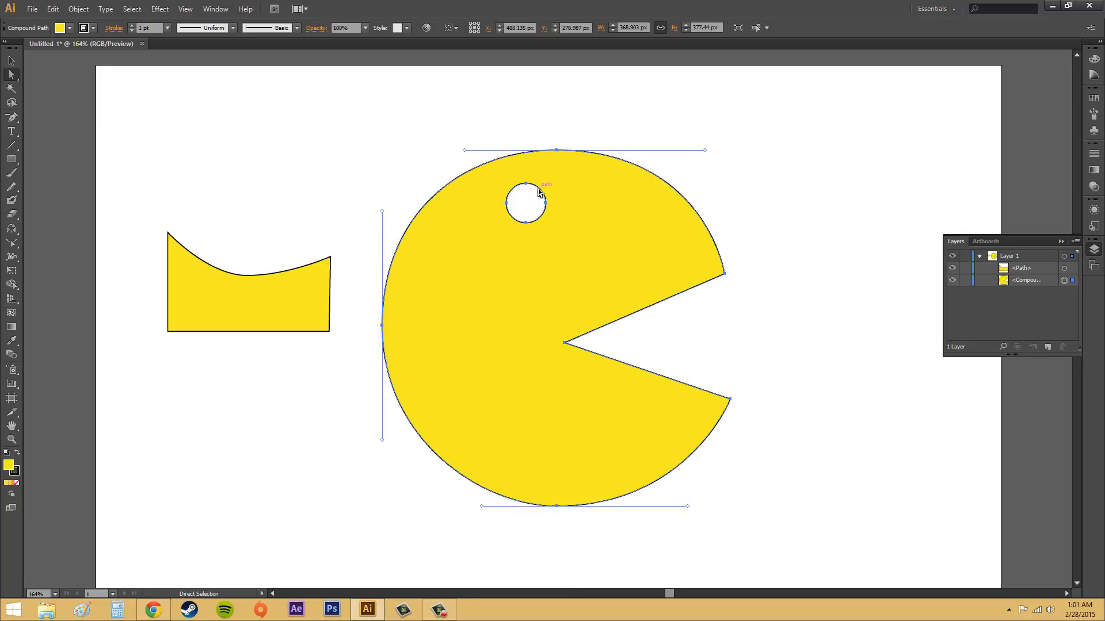
left_click_drag(541, 194, 747, 259)
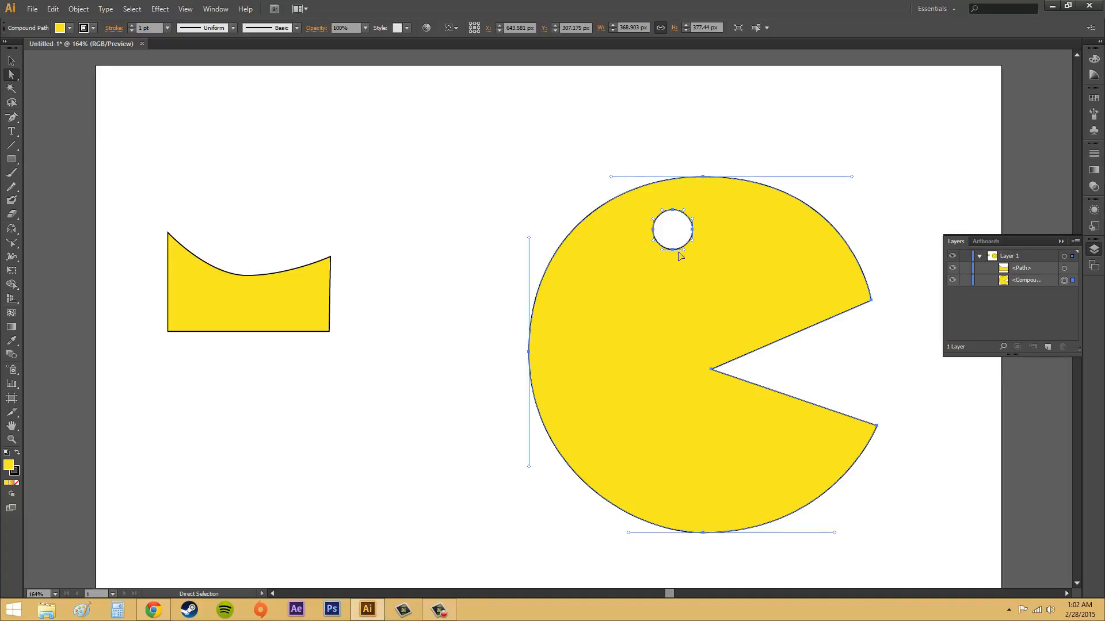
key("ctrl+z")
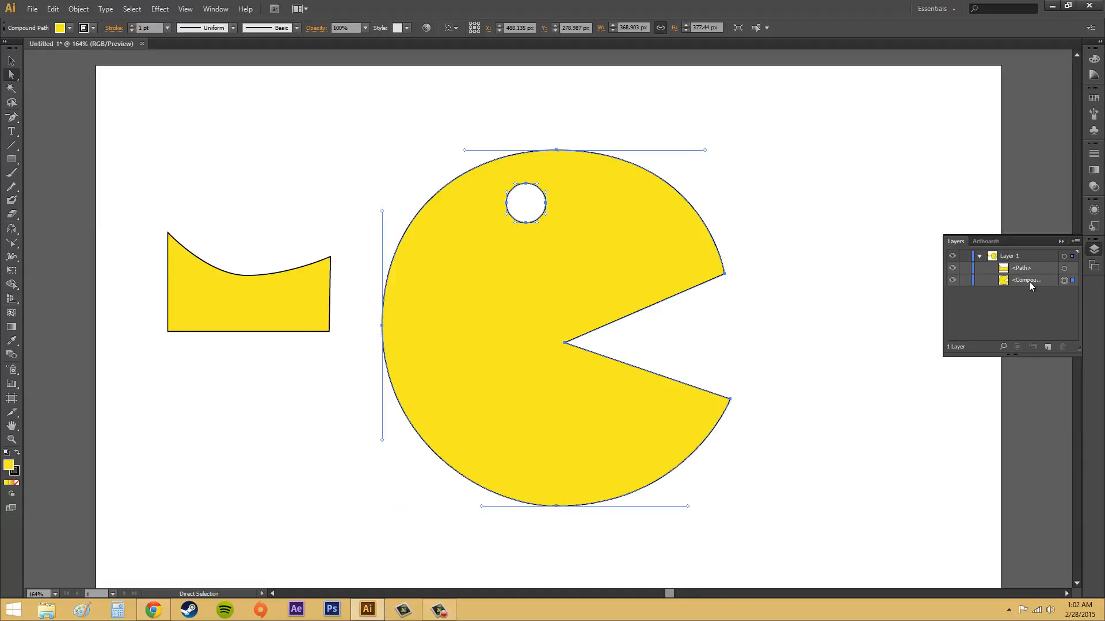
Collapse the Layers panel and draw a freehand Pencil loop about 80 by 101 px beside Pac-Man's upper jaw
left_click(1061, 241)
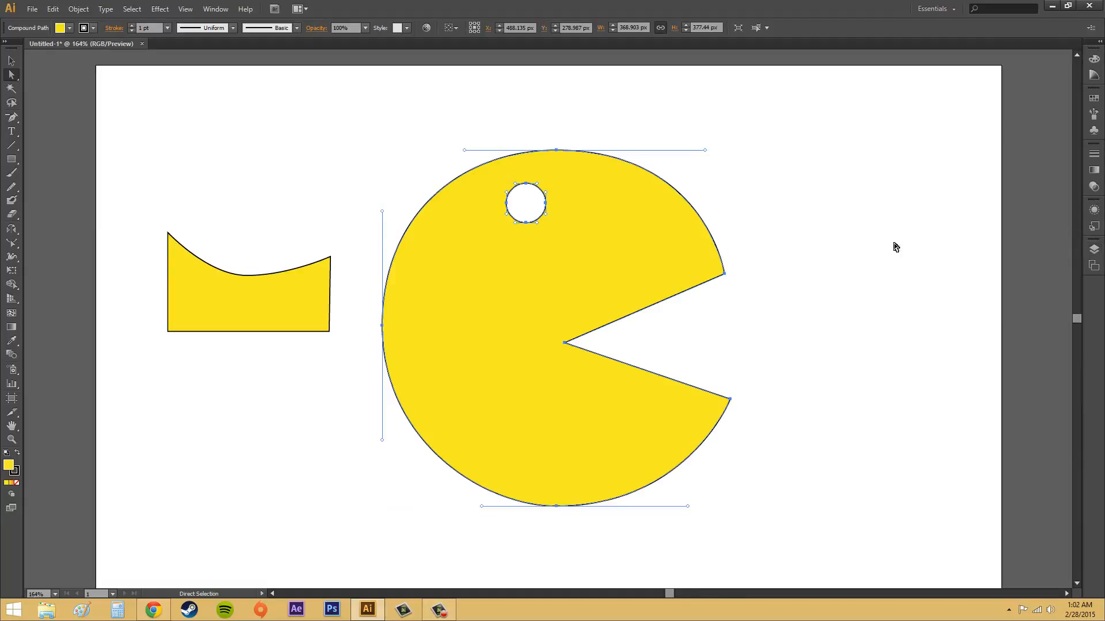
left_click(865, 240)
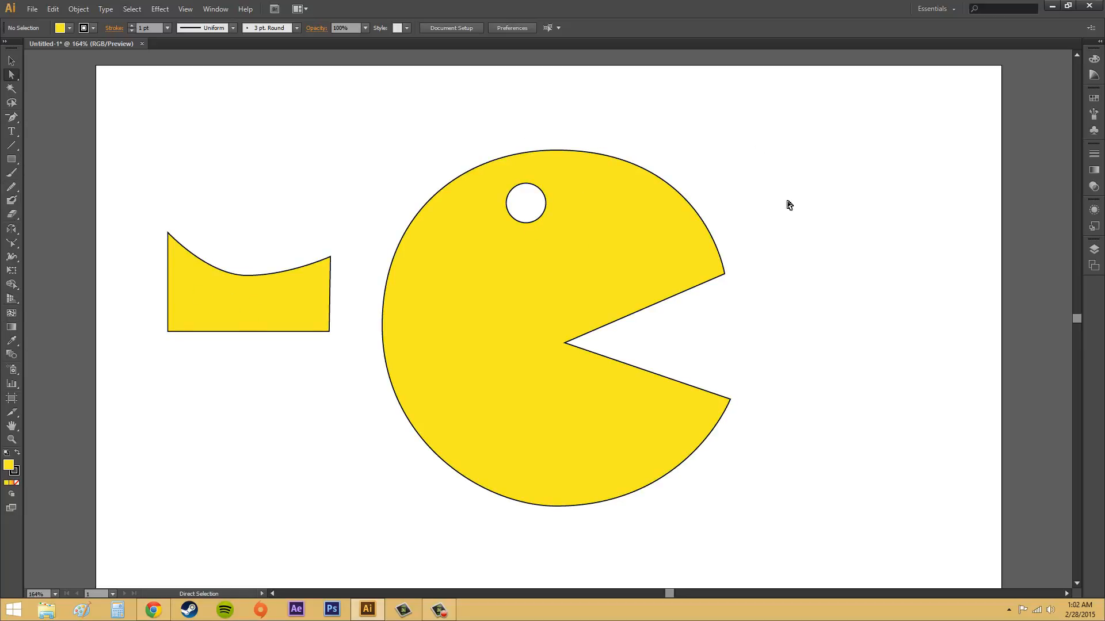
left_click(12, 187)
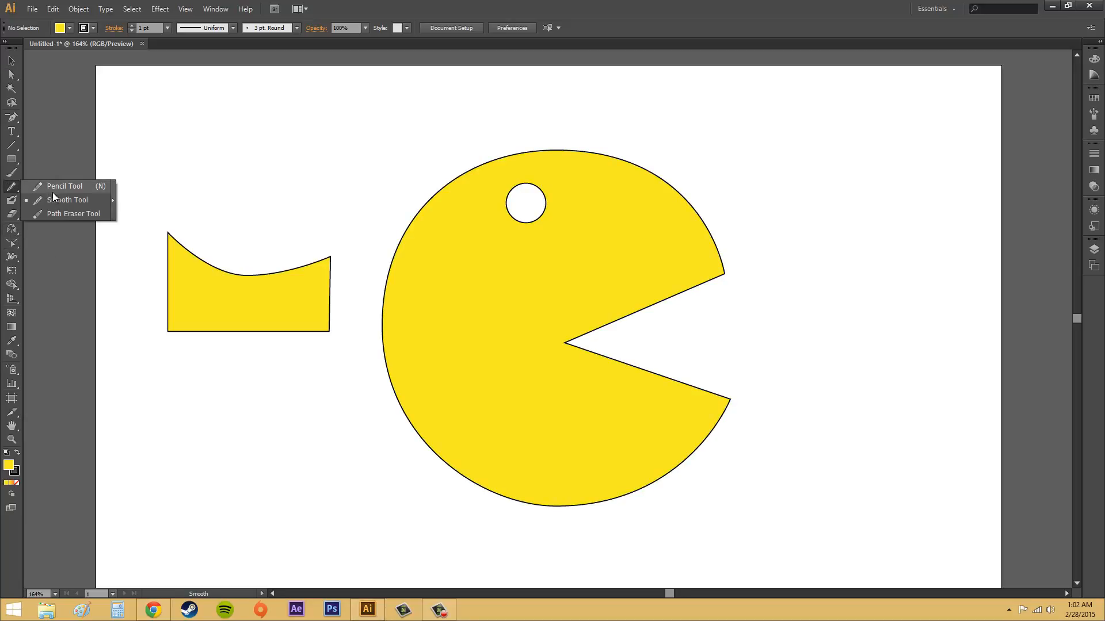
left_click(65, 187)
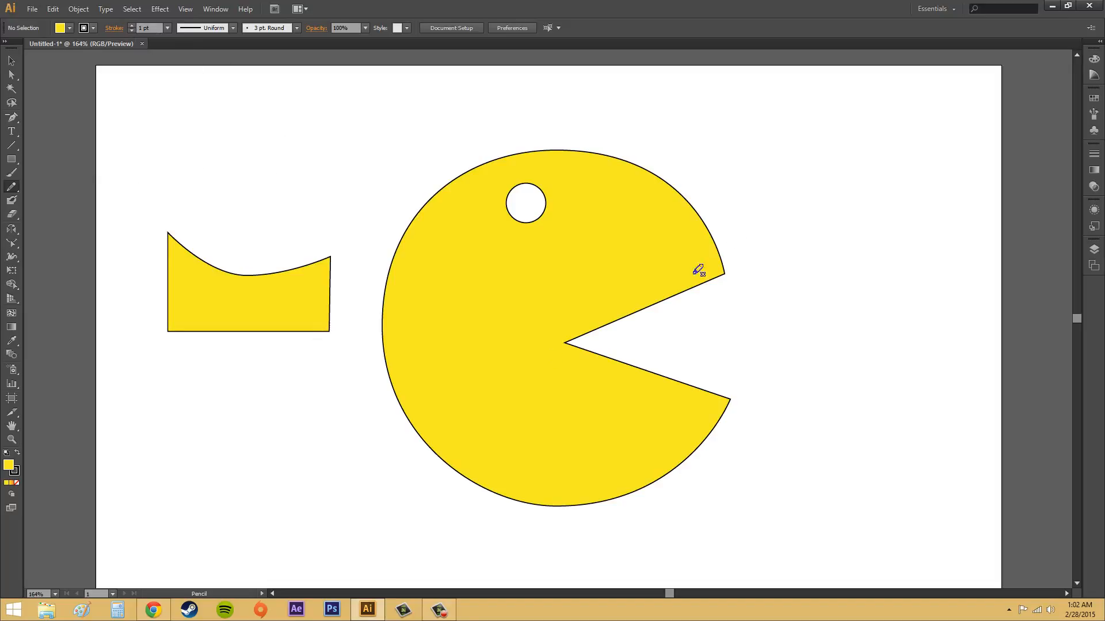
mouse_move(795, 172)
left_mouse_down()
mouse_move(825, 206)
mouse_move(839, 258)
mouse_move(828, 266)
mouse_move(795, 266)
mouse_move(769, 235)
mouse_move(764, 212)
mouse_move(803, 174)
left_mouse_up()
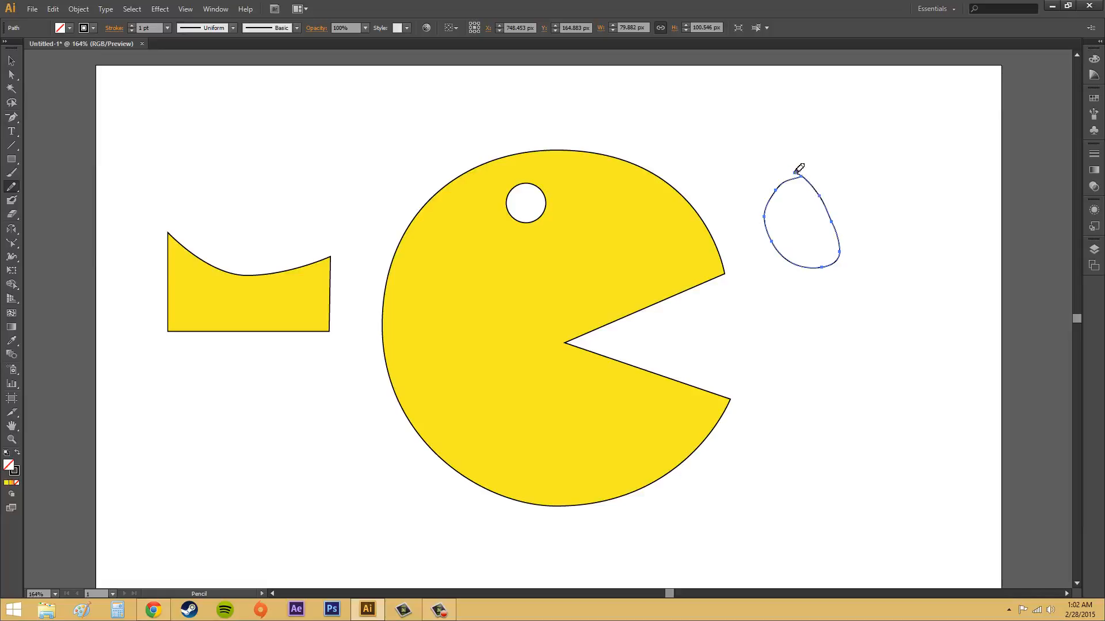
Try deleting the anchor point at the pencil loop's upper end, and undo the deletion
left_click(9, 120)
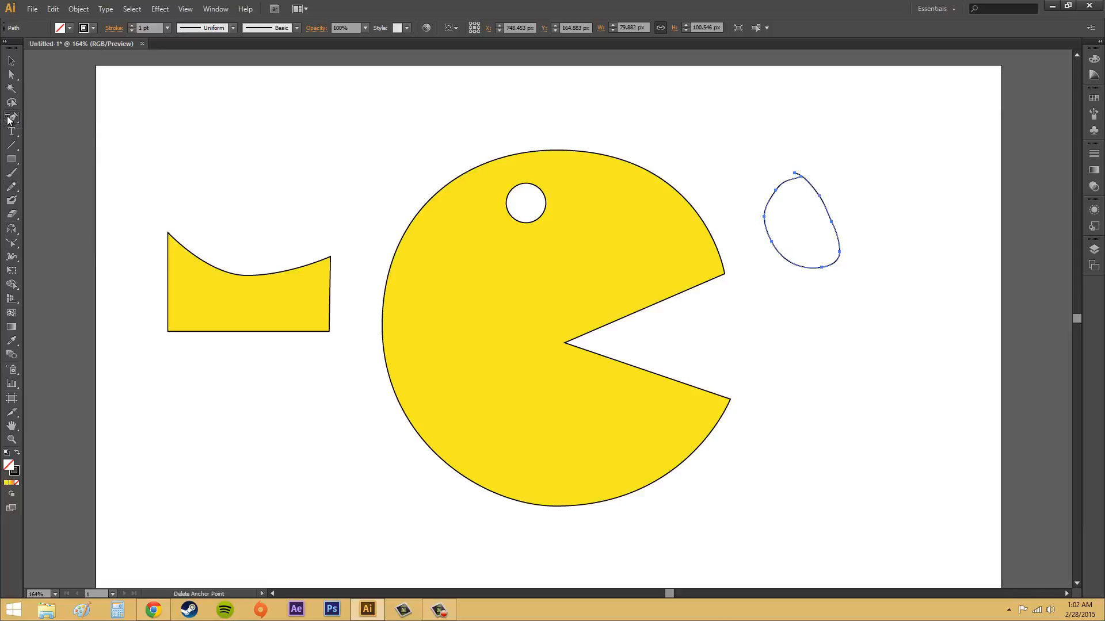
left_click(795, 174)
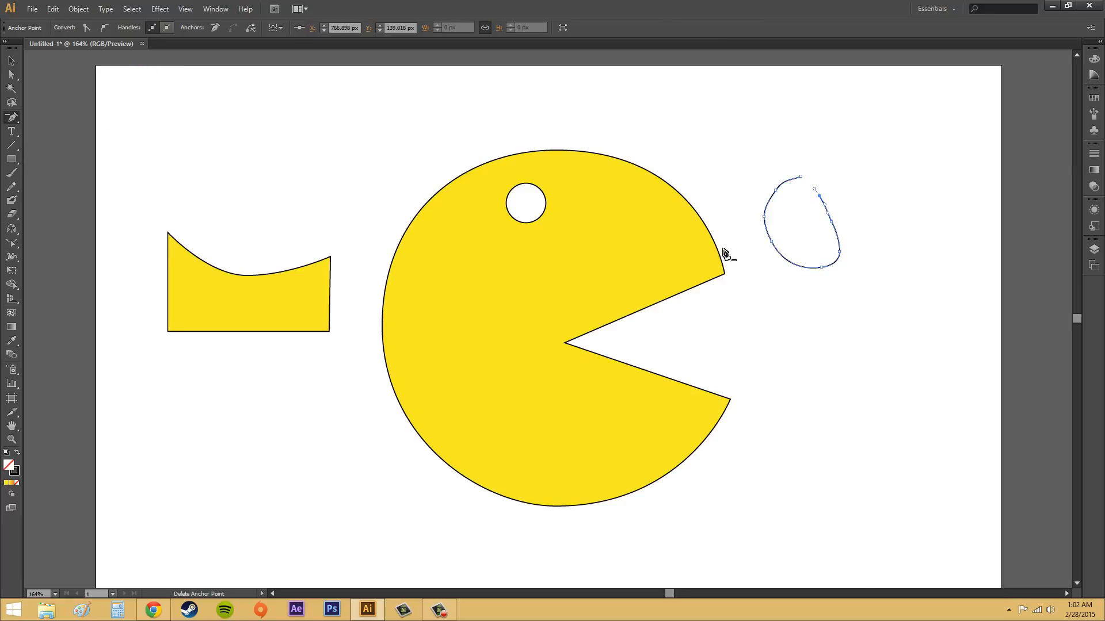
key("ctrl+z")
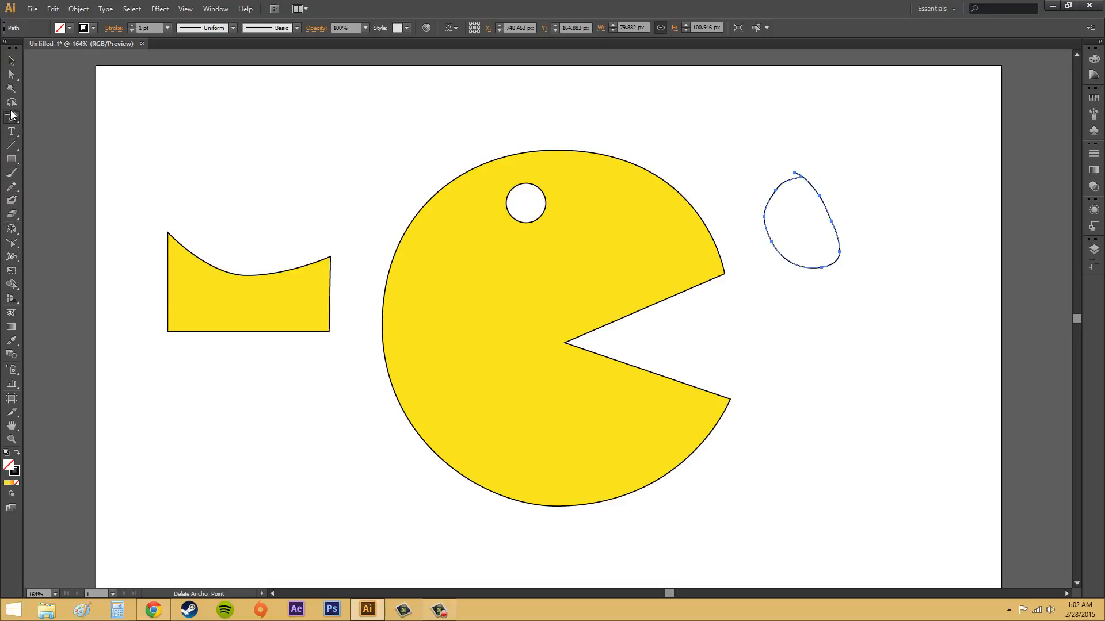
Move the pencil loop about 6 px left and 21 px down with the Direct Selection tool
left_click(12, 75)
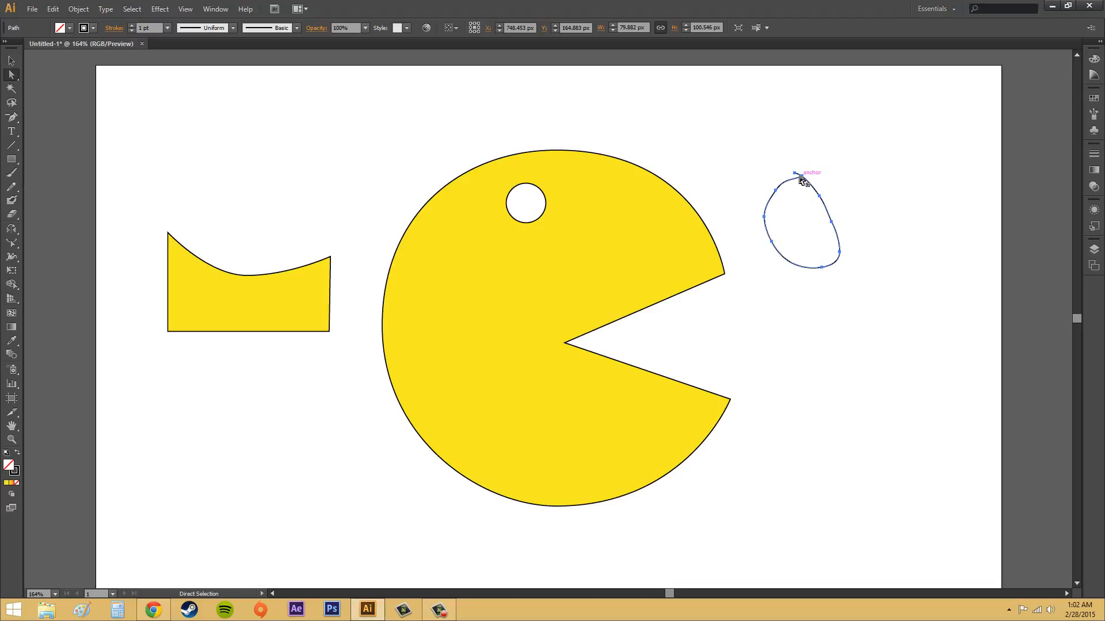
left_click_drag(799, 180, 801, 200)
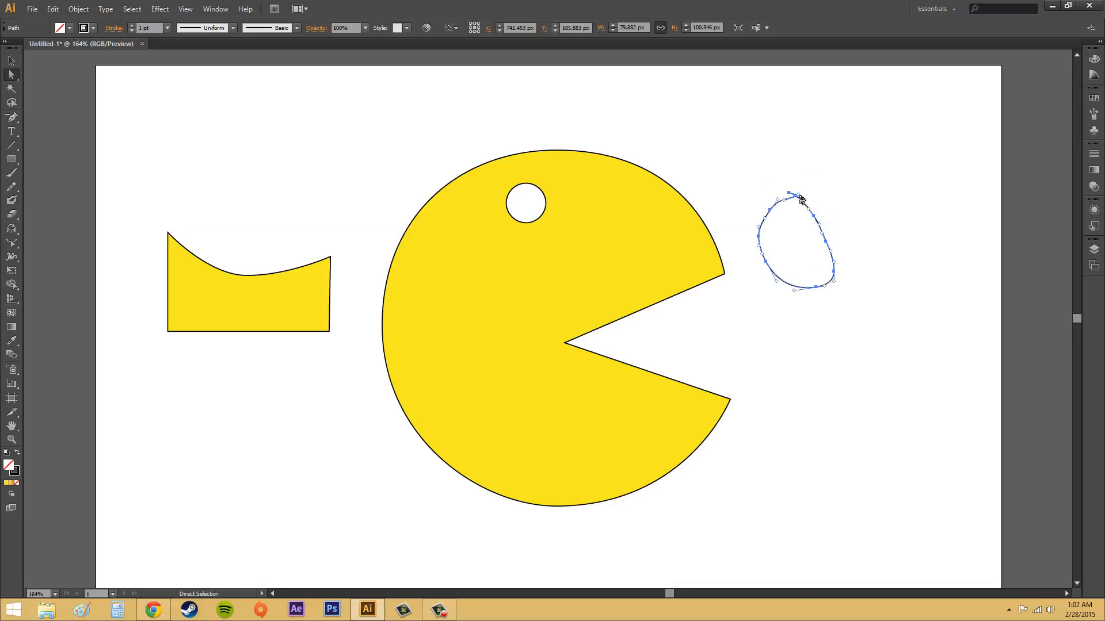
Move the pencil loop's inner end anchor onto its other upper end with Direct Selection to close the gap, and deselect it
scroll(808, 206, "up", 1)
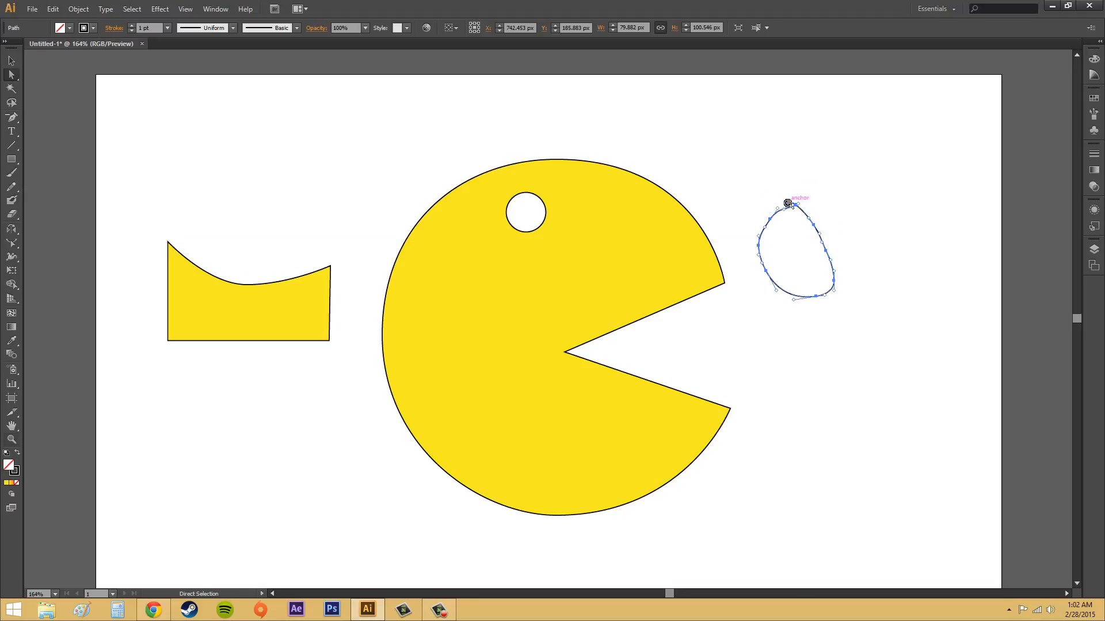
key("z")
left_click(800, 207)
left_click(560, 327)
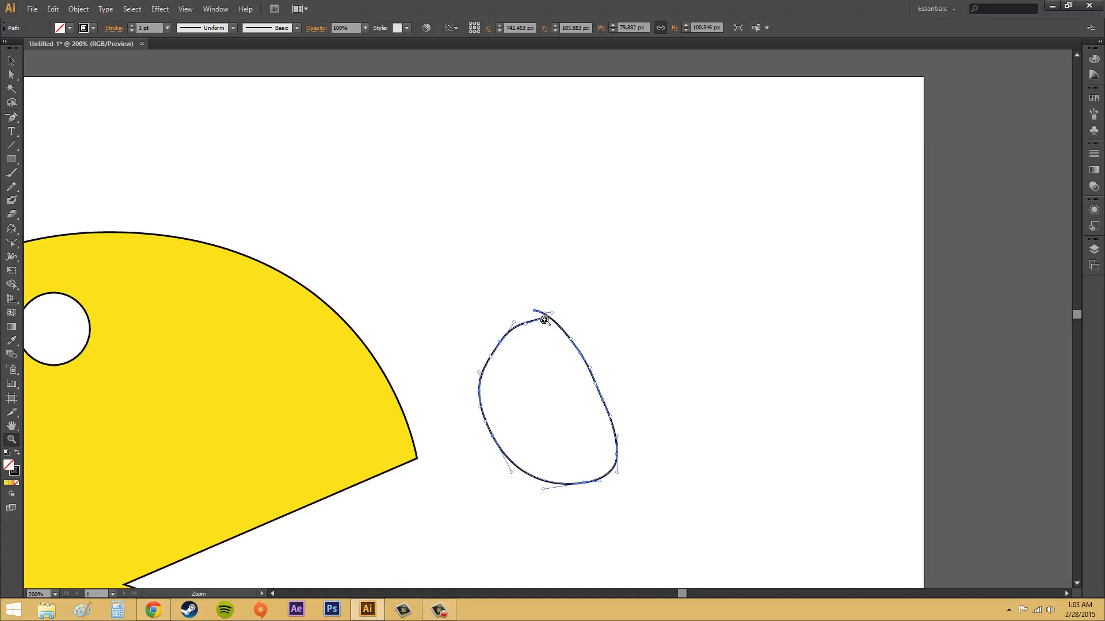
left_click(547, 323)
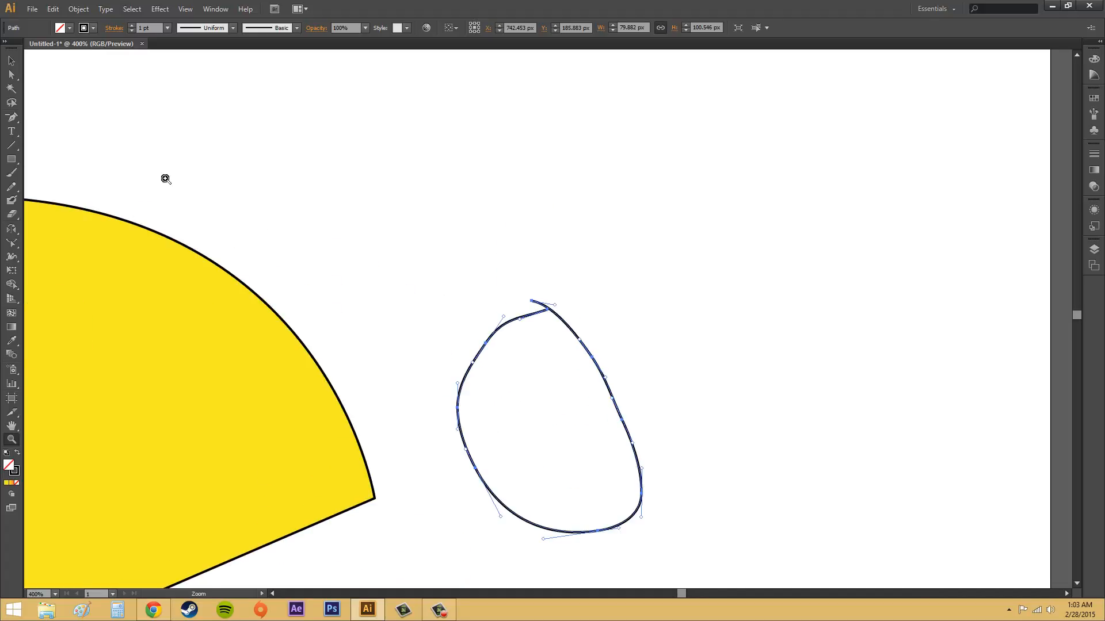
left_click(11, 75)
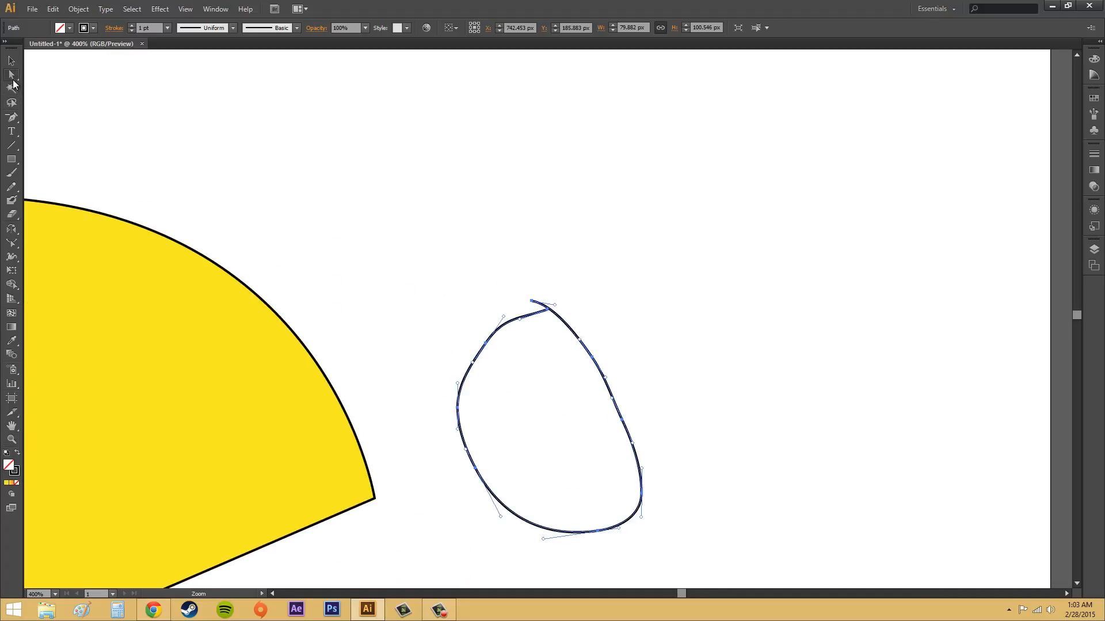
left_click(547, 312)
left_click_drag(547, 311, 532, 303)
left_click(699, 306)
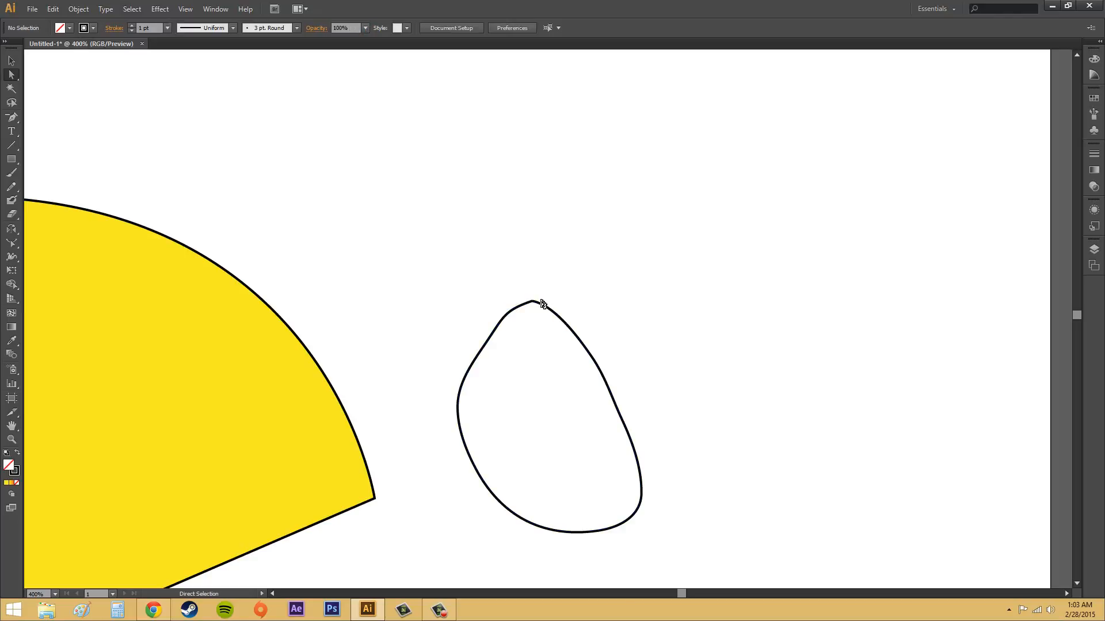
Try rounding off the pencil loop with several Smooth tool strokes over its upper end and both sides
left_click(533, 303)
left_click(516, 303)
left_click(487, 341)
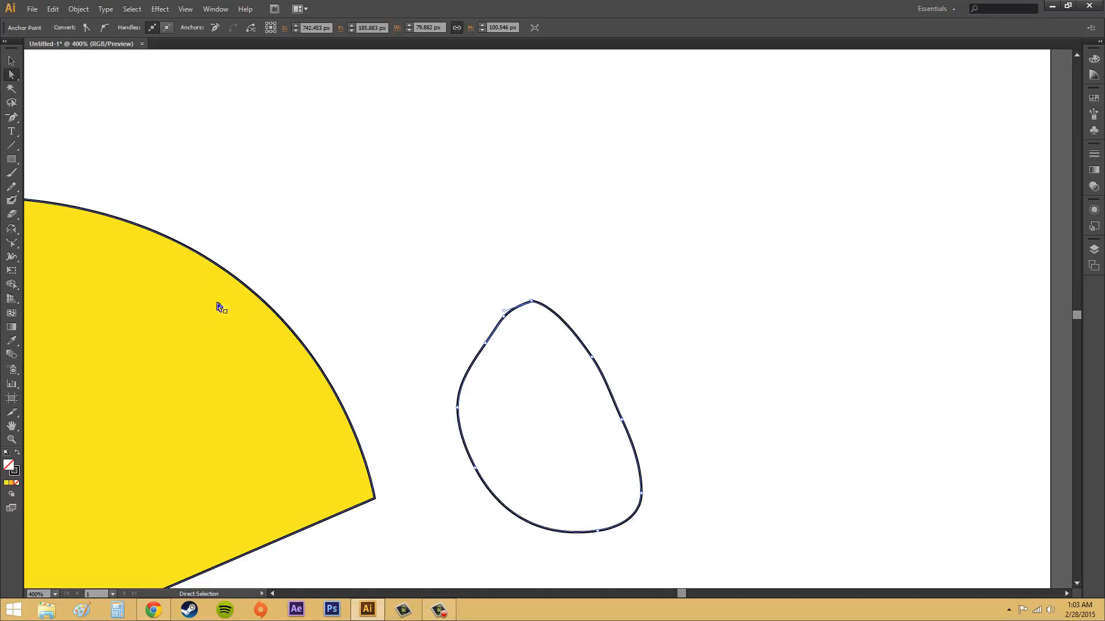
left_click(13, 186)
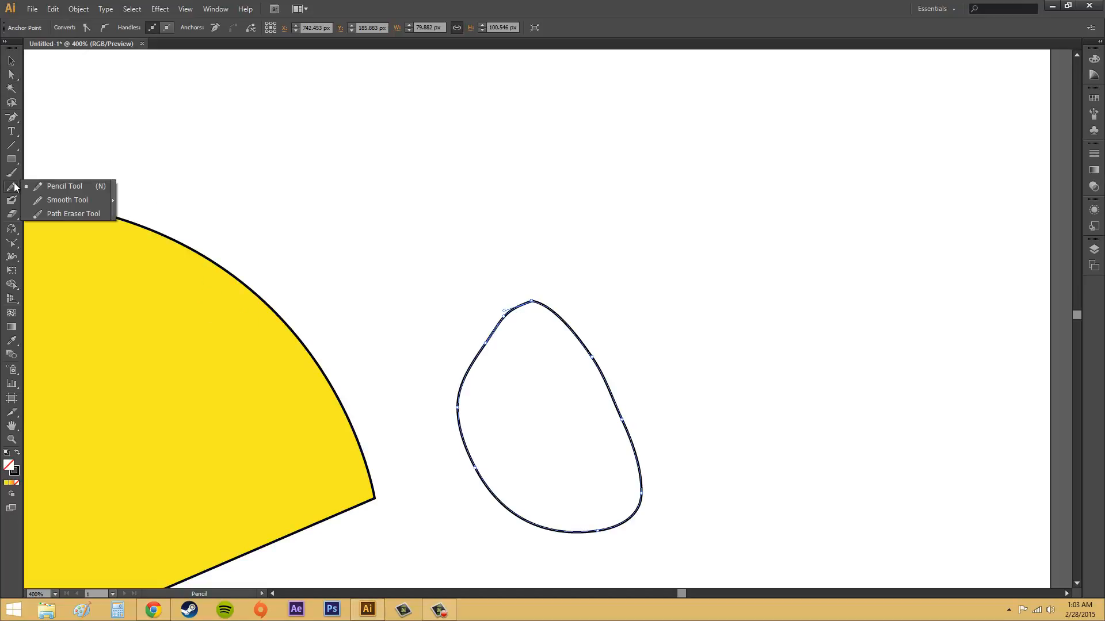
left_click(65, 200)
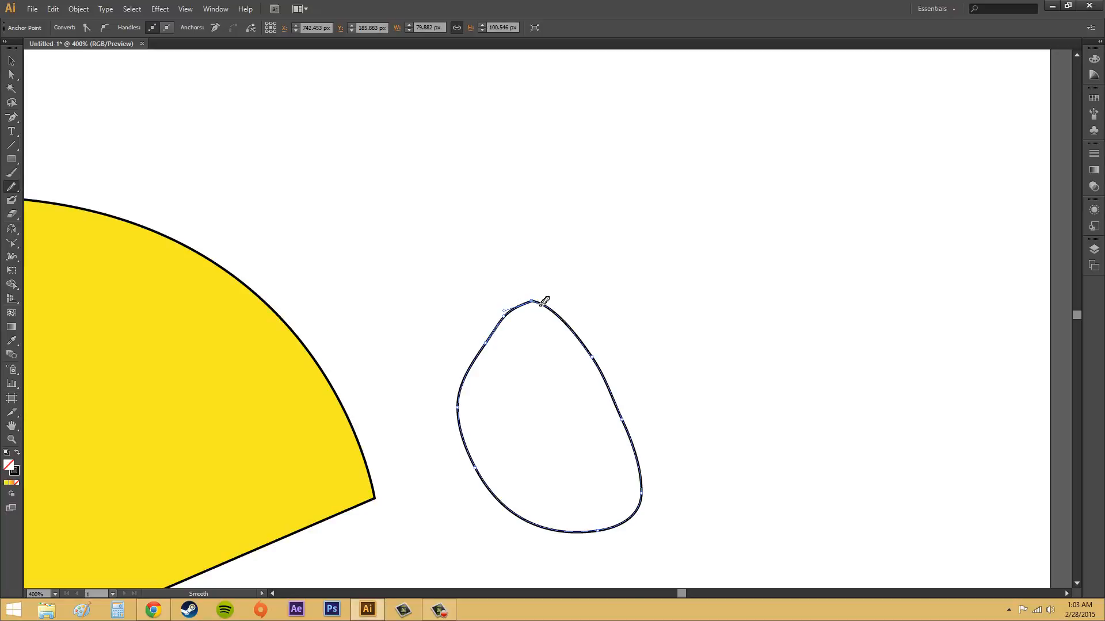
mouse_move(541, 304)
left_mouse_down()
mouse_move(579, 335)
mouse_move(623, 420)
mouse_move(610, 373)
left_mouse_up()
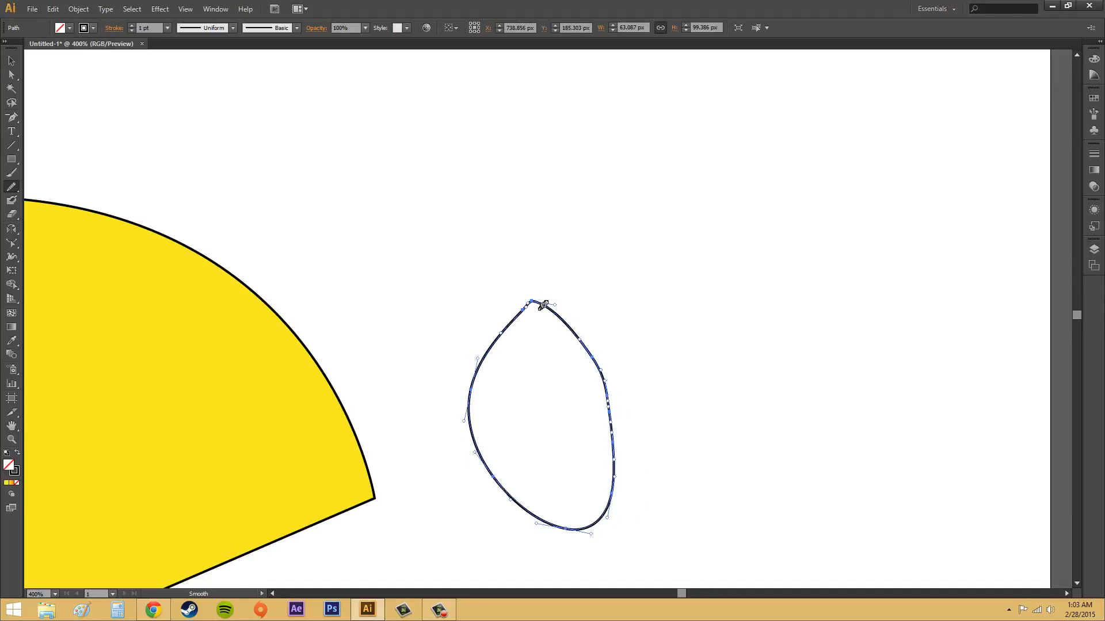
left_click_drag(583, 334, 541, 299)
left_click_drag(493, 340, 593, 348)
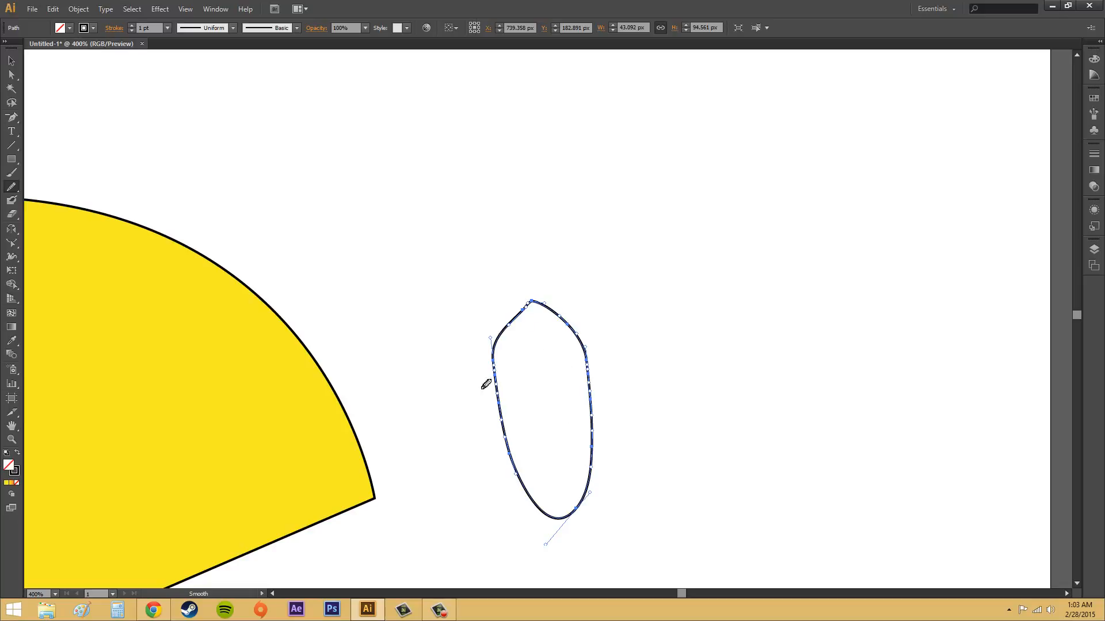
mouse_move(497, 354)
left_mouse_down()
mouse_move(529, 497)
mouse_move(557, 521)
mouse_move(577, 514)
mouse_move(592, 469)
mouse_move(596, 388)
mouse_move(588, 326)
left_mouse_up()
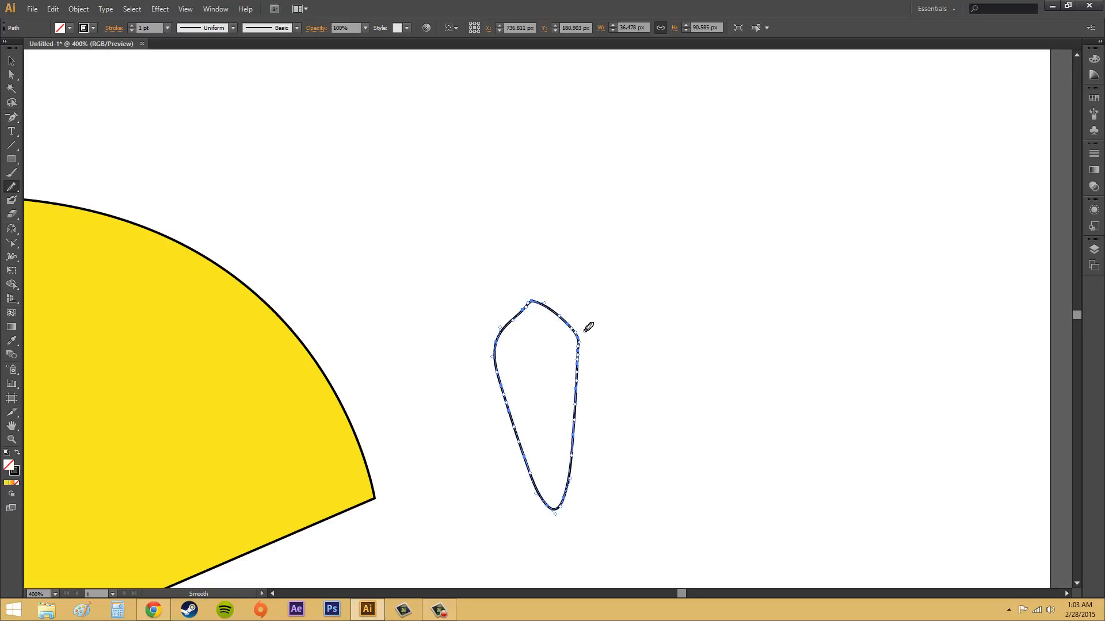
Undo the Smooth strokes back past the end anchor's move, and redo that move
key("ctrl+z")
key("ctrl+z")
key("ctrl+z")
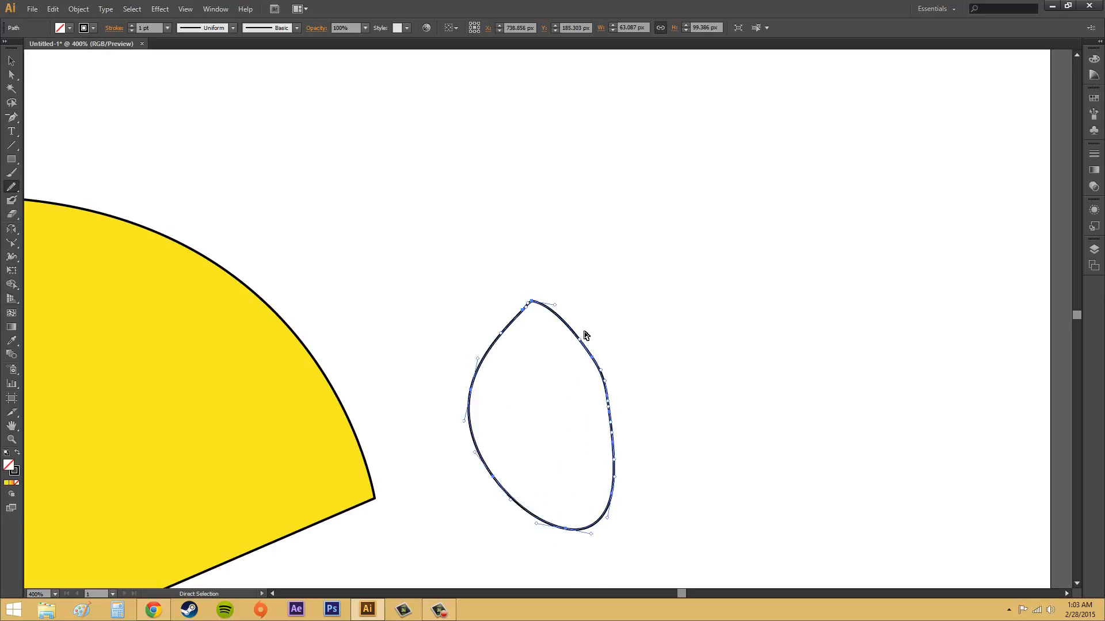
key("ctrl+z")
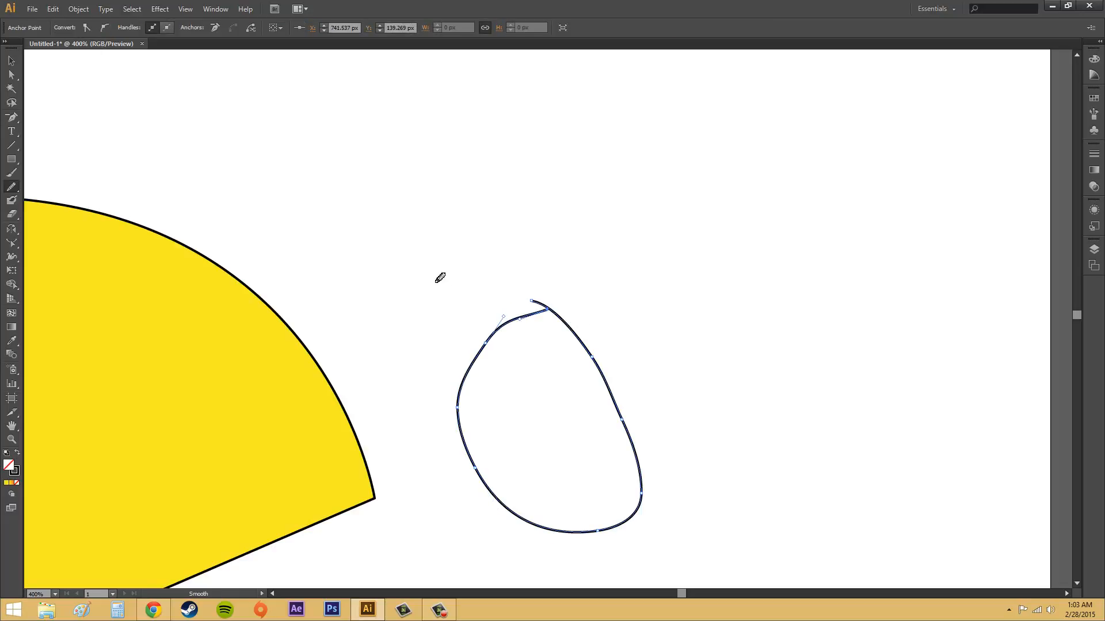
left_click(52, 8)
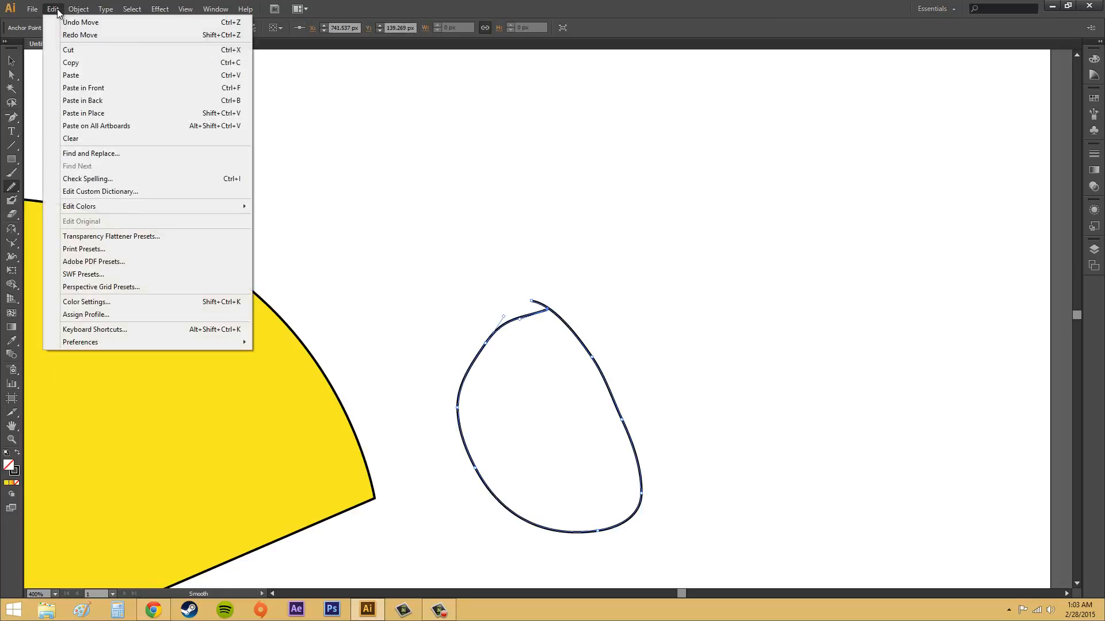
left_click(63, 33)
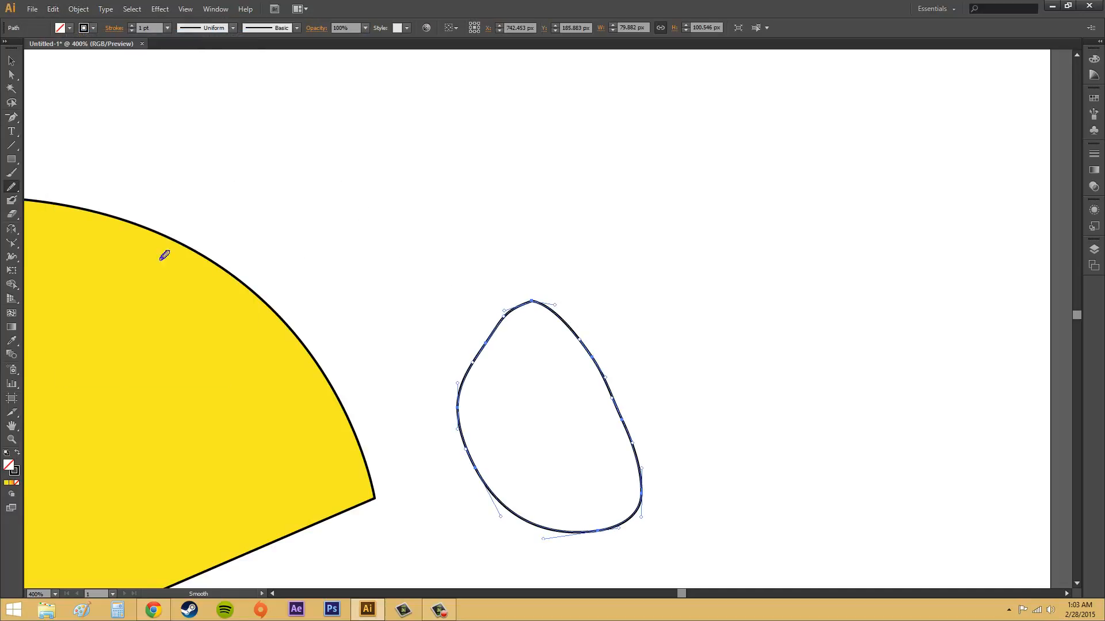
Reset the Smooth tool's tolerances to their defaults and smooth the upper part of the loop with two strokes
left_click(10, 190)
double_click(10, 190)
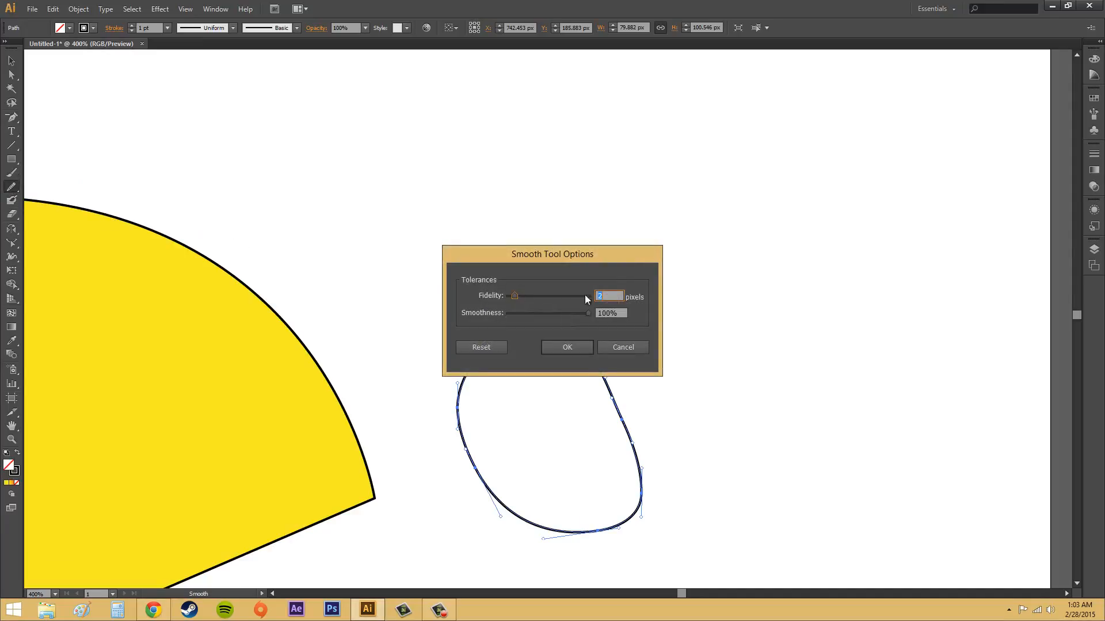
left_click_drag(617, 260, 475, 186)
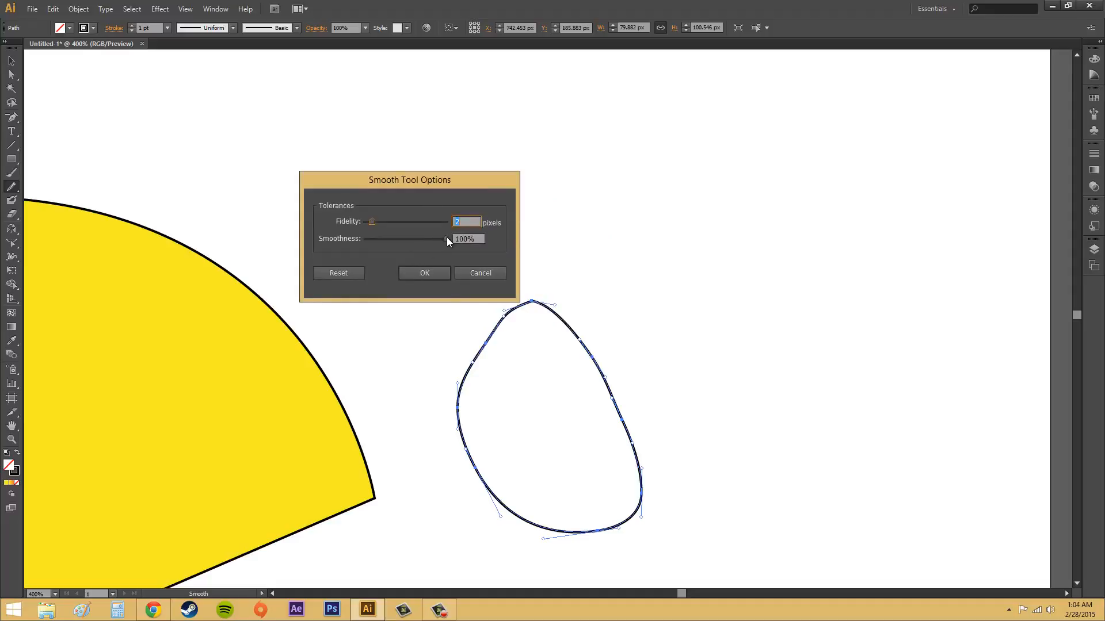
key("Tab")
left_click_drag(443, 237, 397, 238)
left_click_drag(390, 239, 379, 239)
left_click(344, 273)
left_click(436, 273)
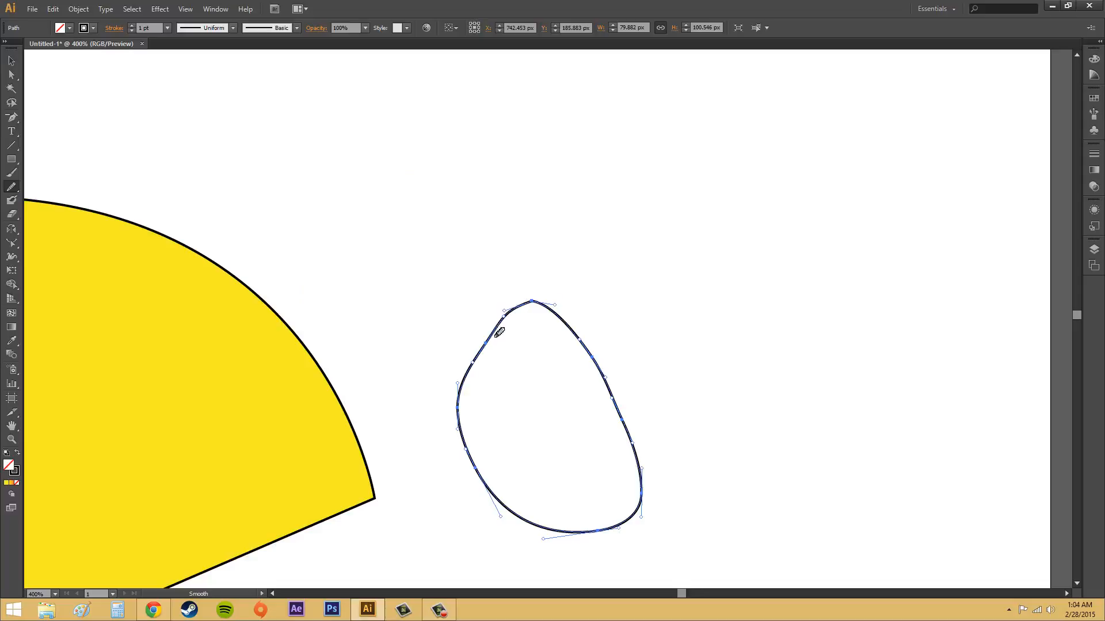
mouse_move(493, 329)
left_mouse_down()
mouse_move(513, 311)
mouse_move(552, 303)
mouse_move(584, 338)
mouse_move(579, 329)
left_mouse_up()
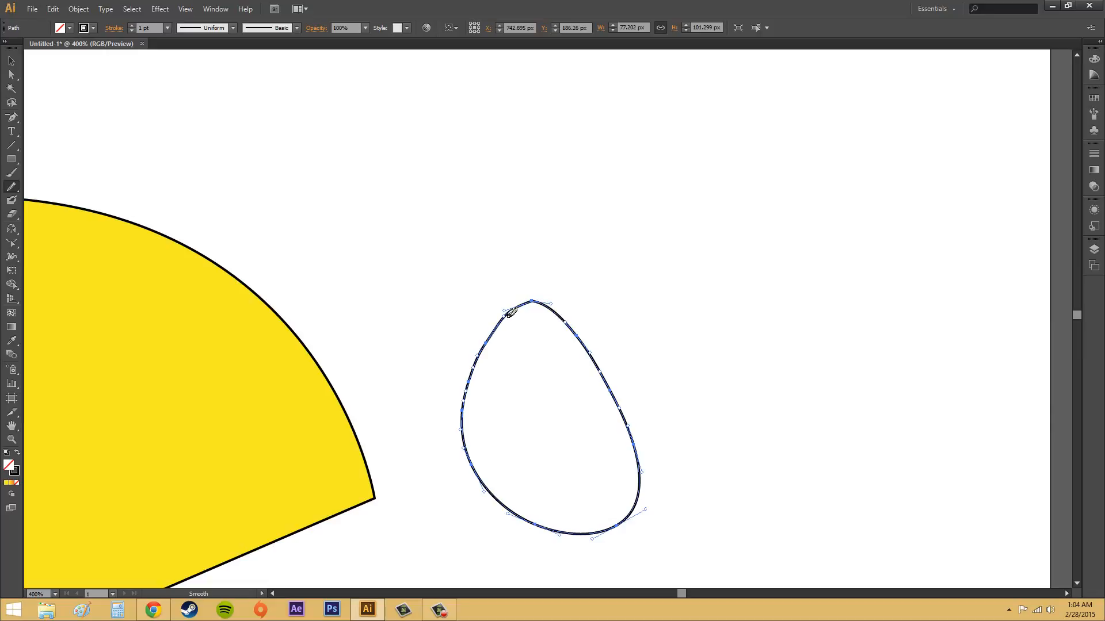
mouse_move(505, 316)
left_mouse_down()
mouse_move(531, 298)
mouse_move(579, 327)
left_mouse_up()
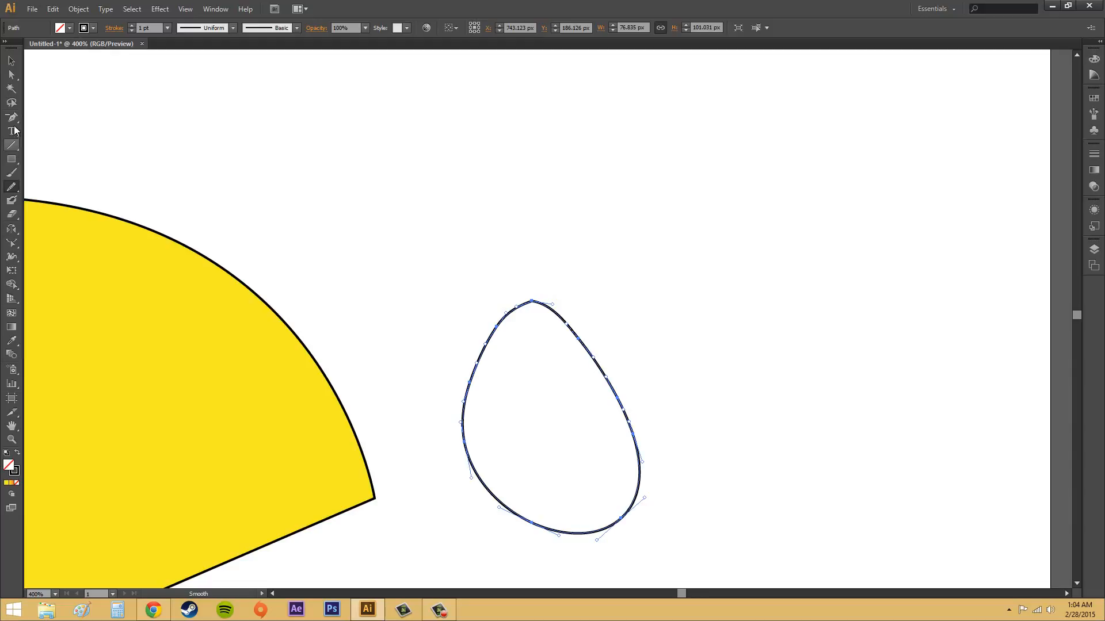
Convert the loop's topmost anchor to a corner and pull new horizontal handles out of it with the Convert Anchor Point tool
left_click_drag(12, 117, 68, 160)
left_click(531, 302)
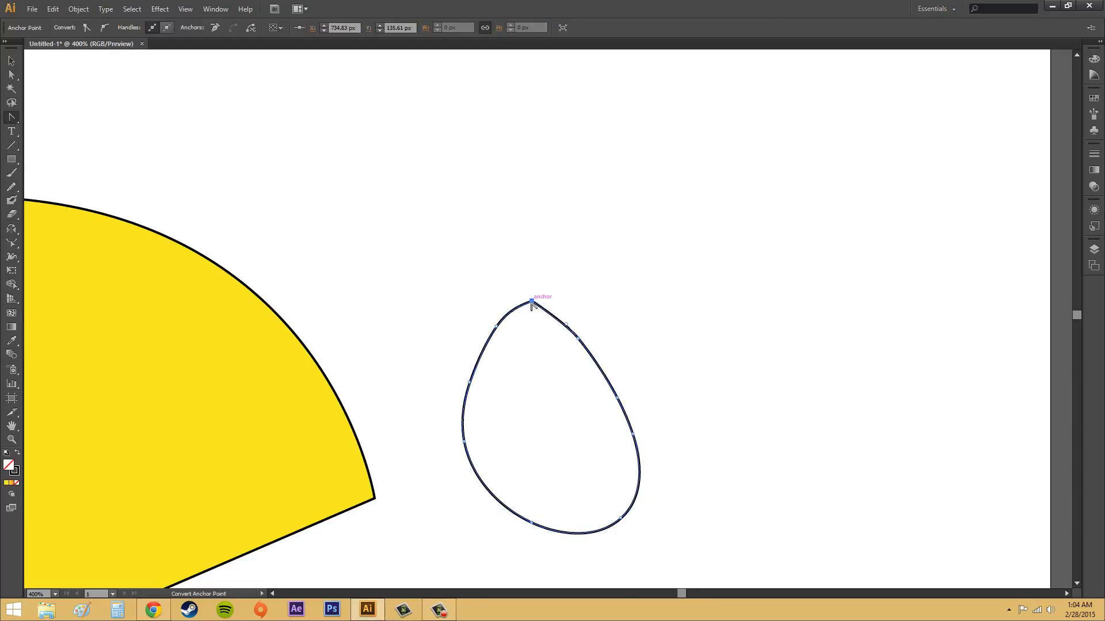
left_click_drag(531, 303, 561, 300)
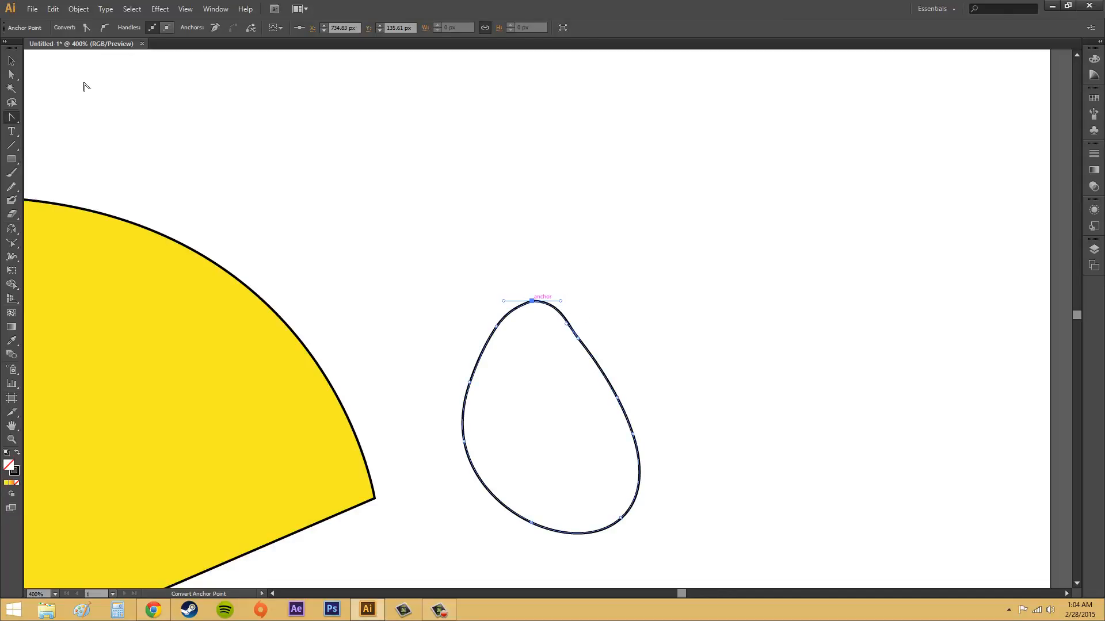
Move the loop's topmost anchors about 12 px right and 6 px up, join the path ends there, and deselect
left_click(12, 75)
left_click_drag(531, 301, 570, 294)
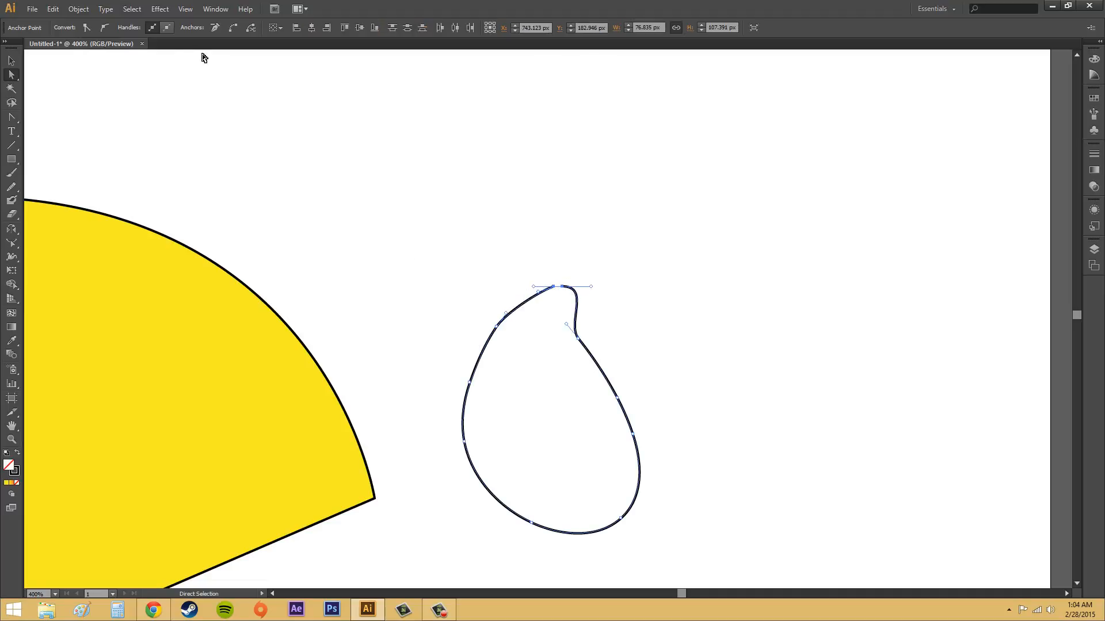
left_click(53, 9)
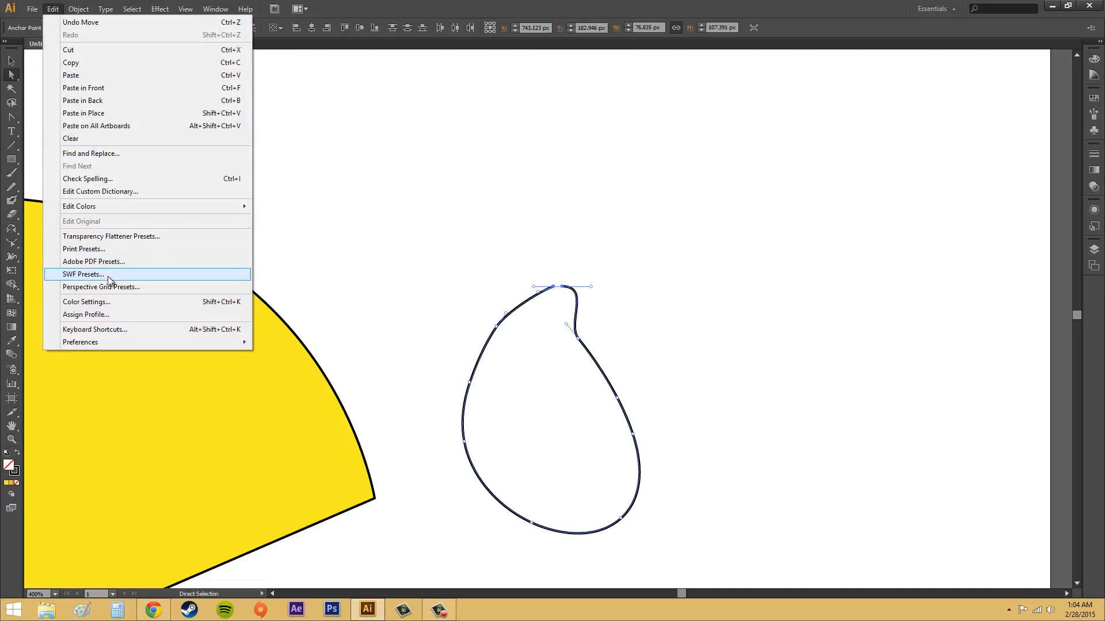
mouse_move(78, 8)
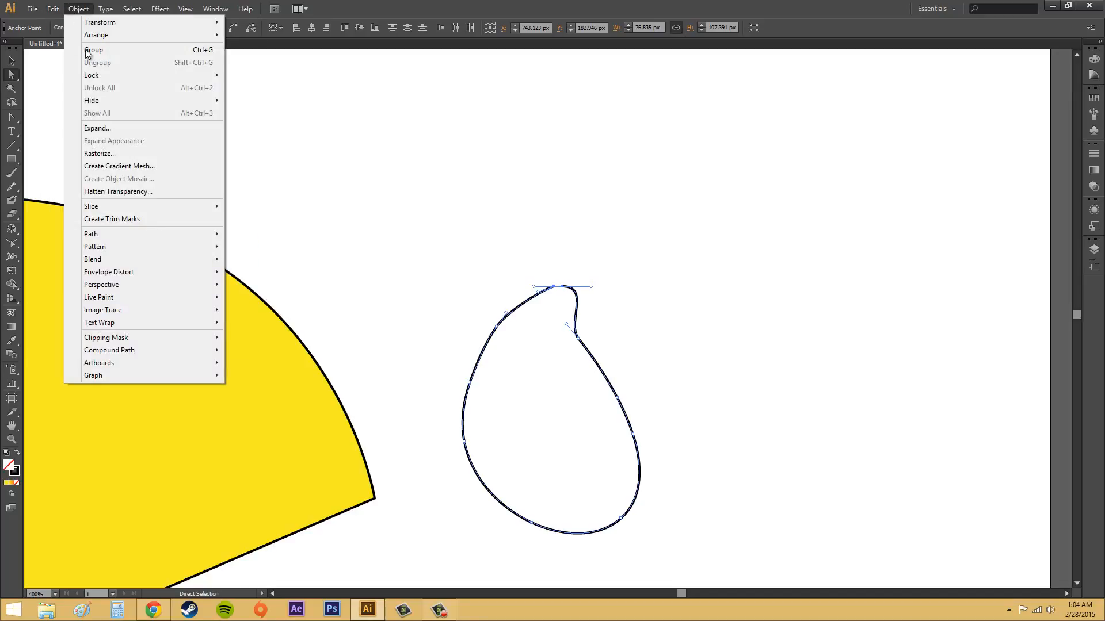
mouse_move(119, 235)
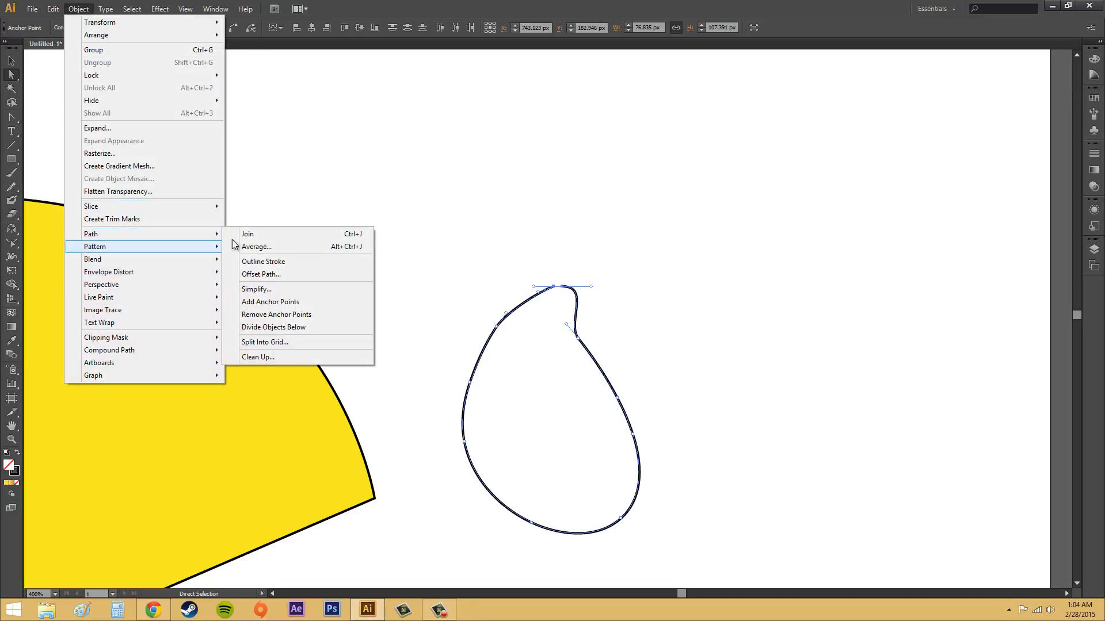
left_click(255, 239)
left_click(653, 309)
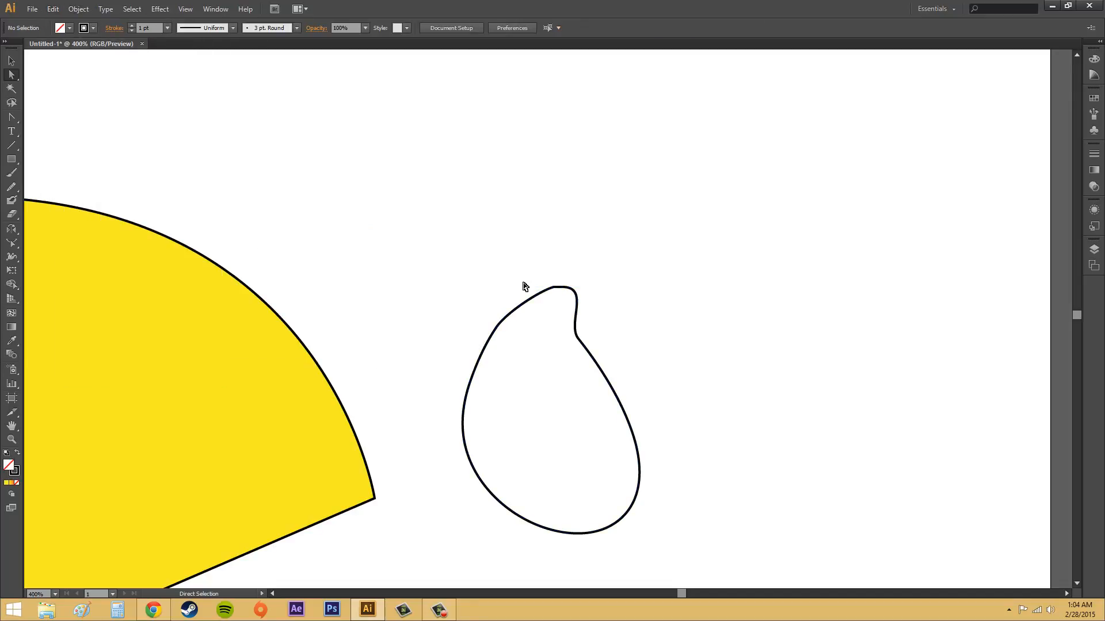
Move the loop's top anchor to about X 750.6, Y 126.9 px and the anchor at the right-hand dent to about X 765.8, Y 148.8 px
left_click(556, 289)
mouse_move(556, 289)
left_mouse_down()
mouse_move(535, 284)
mouse_move(575, 287)
left_mouse_up()
left_click(578, 339)
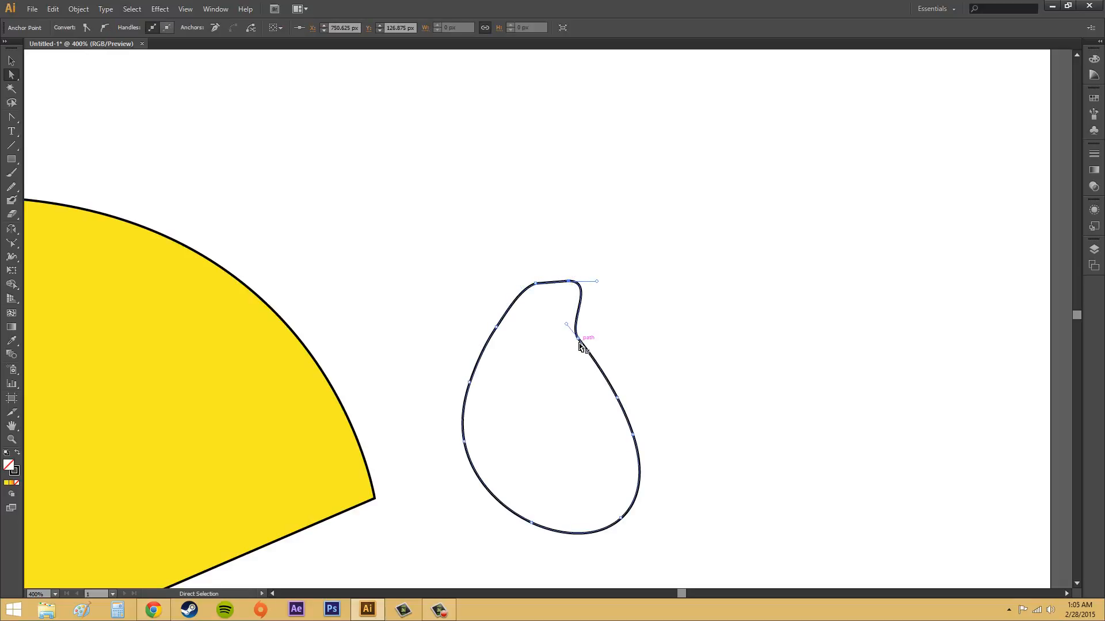
left_click_drag(578, 339, 613, 351)
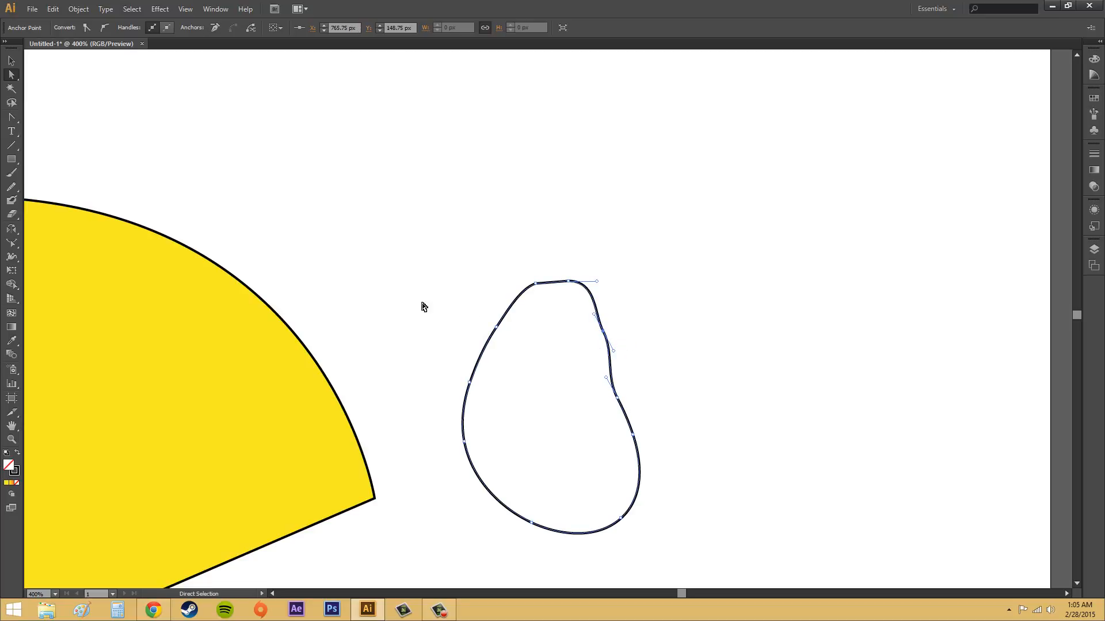
Smooth the loop's top, left side and right side with three Smooth tool strokes
left_click(10, 188)
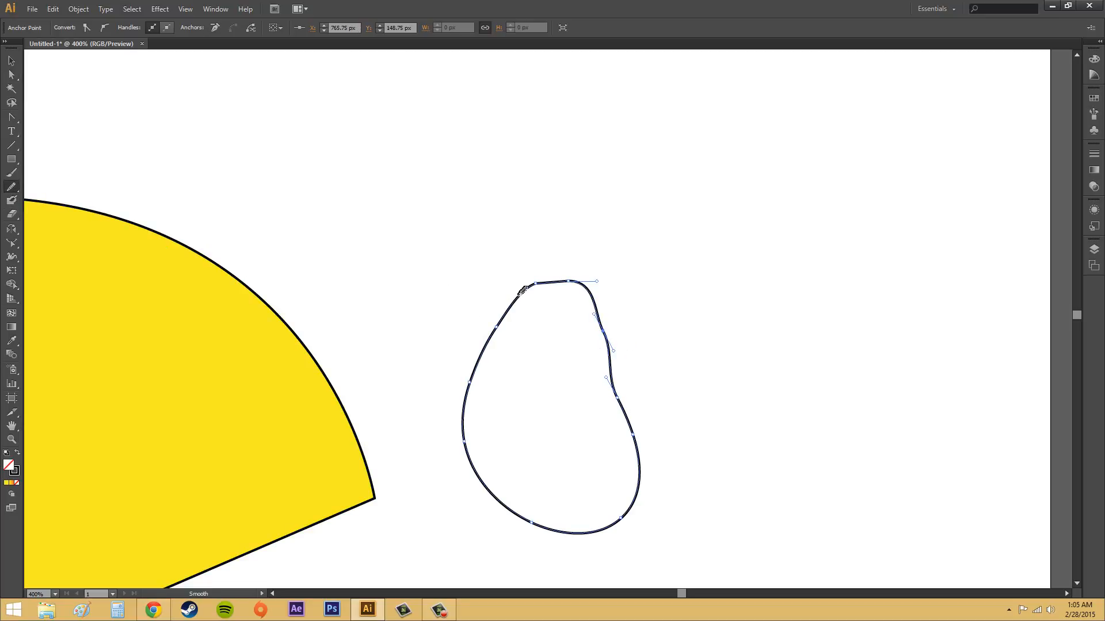
mouse_move(565, 277)
left_mouse_down()
mouse_move(606, 335)
mouse_move(607, 325)
mouse_move(628, 415)
left_mouse_up()
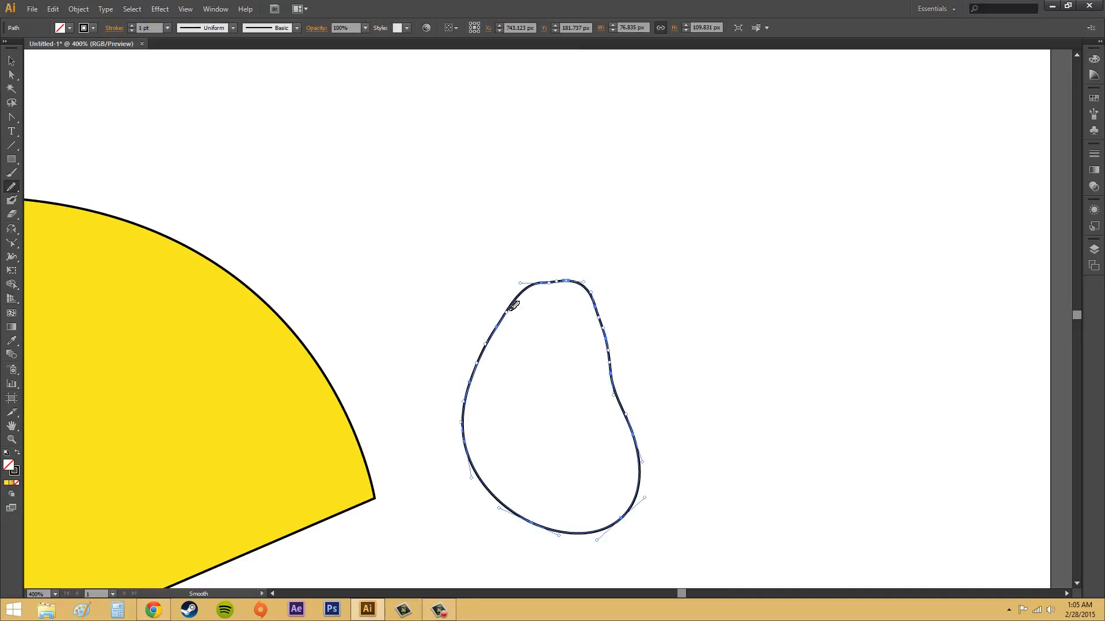
mouse_move(521, 297)
left_mouse_down()
mouse_move(474, 382)
mouse_move(471, 443)
left_mouse_up()
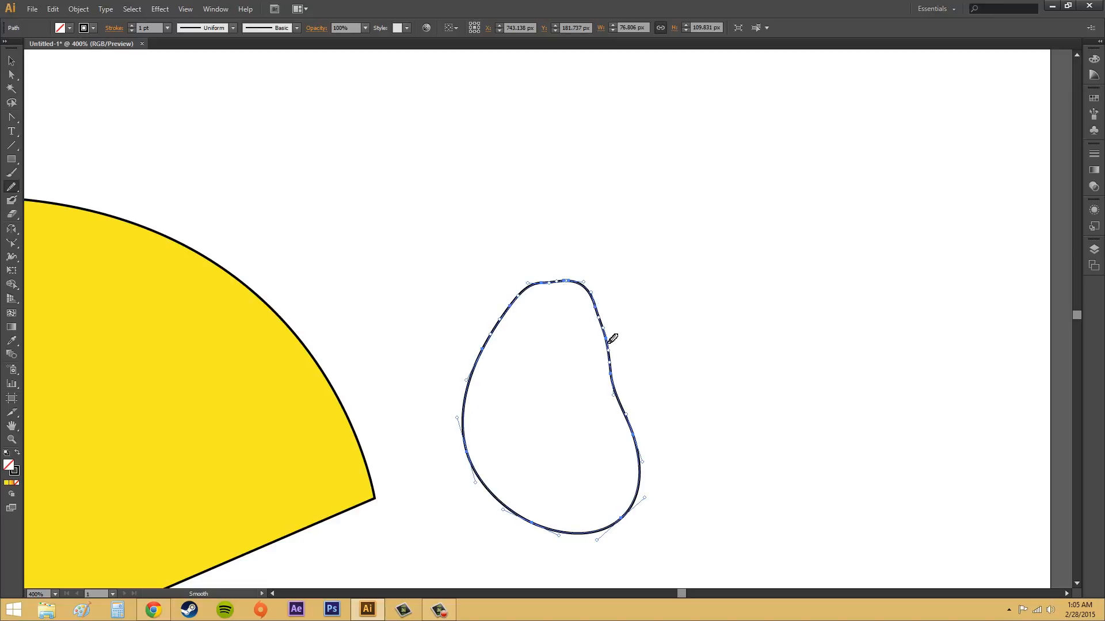
left_click_drag(612, 339, 636, 438)
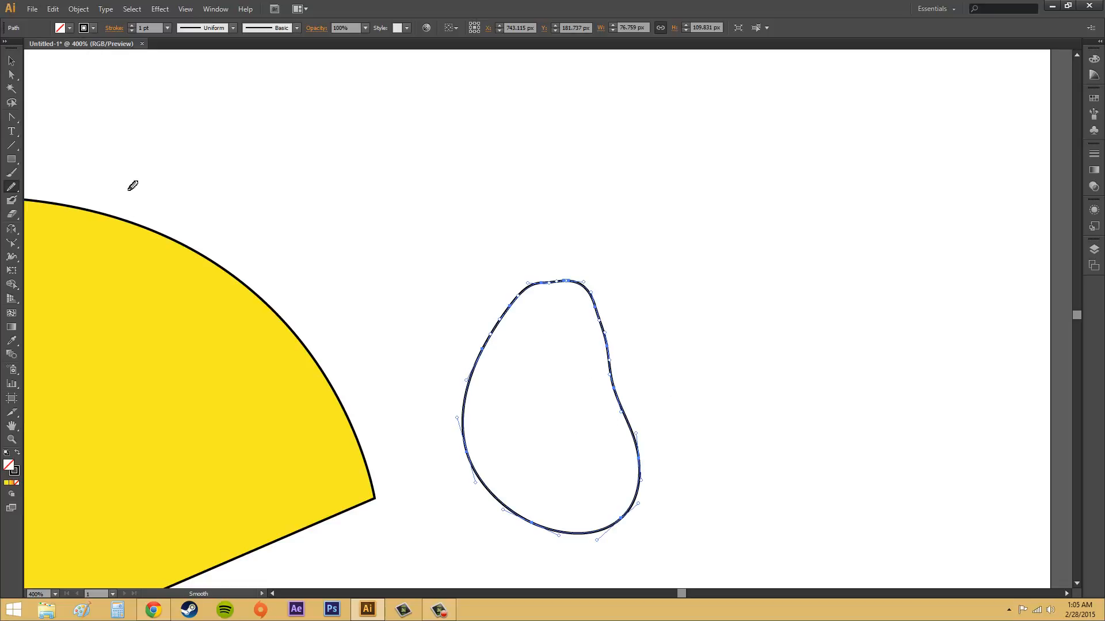
Move the anchor at the loop's right-side dent outward to about X 774, Y 173.4 px with Direct Selection
left_click(12, 75)
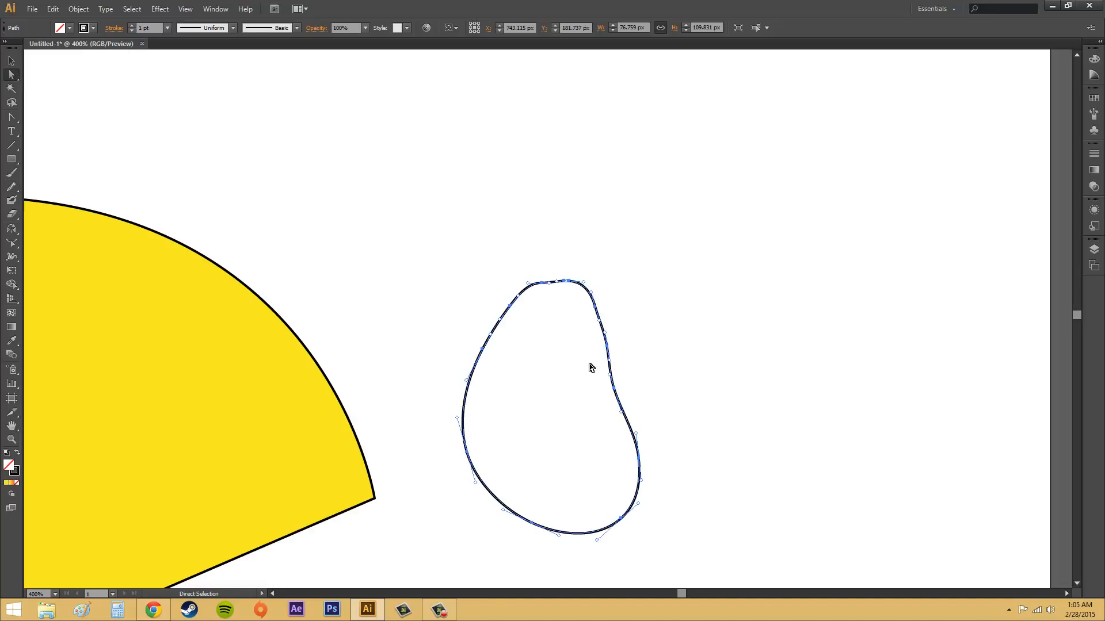
left_click_drag(583, 362, 627, 391)
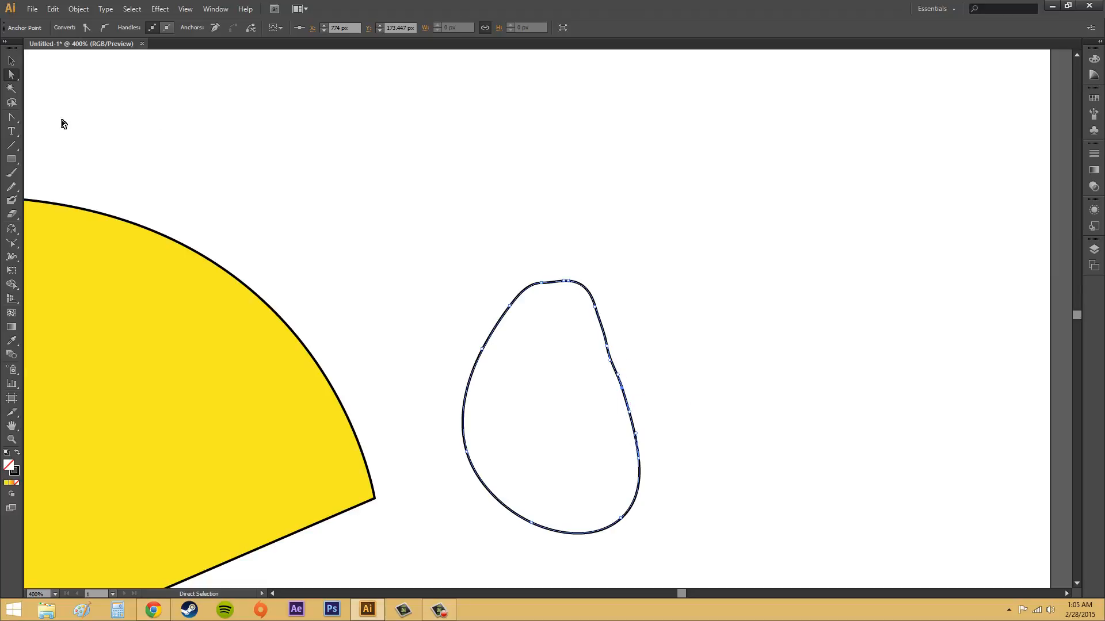
Try to delete the anchors along the loop's right-side dent with Direct Selection, and undo the deletion
left_click(715, 366)
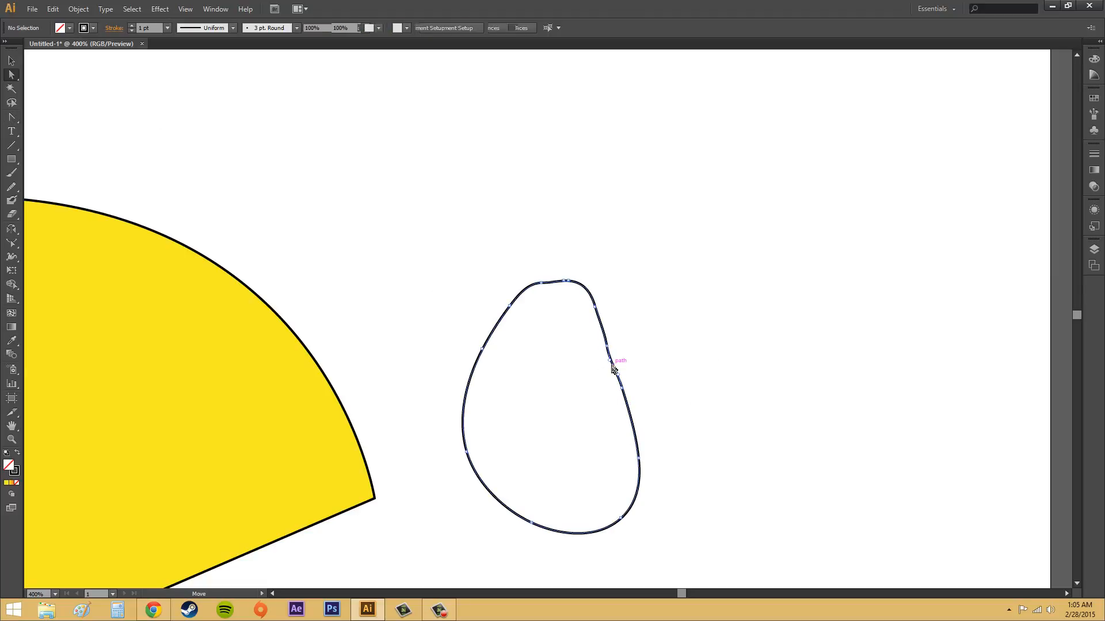
left_click(613, 368)
left_click(608, 346)
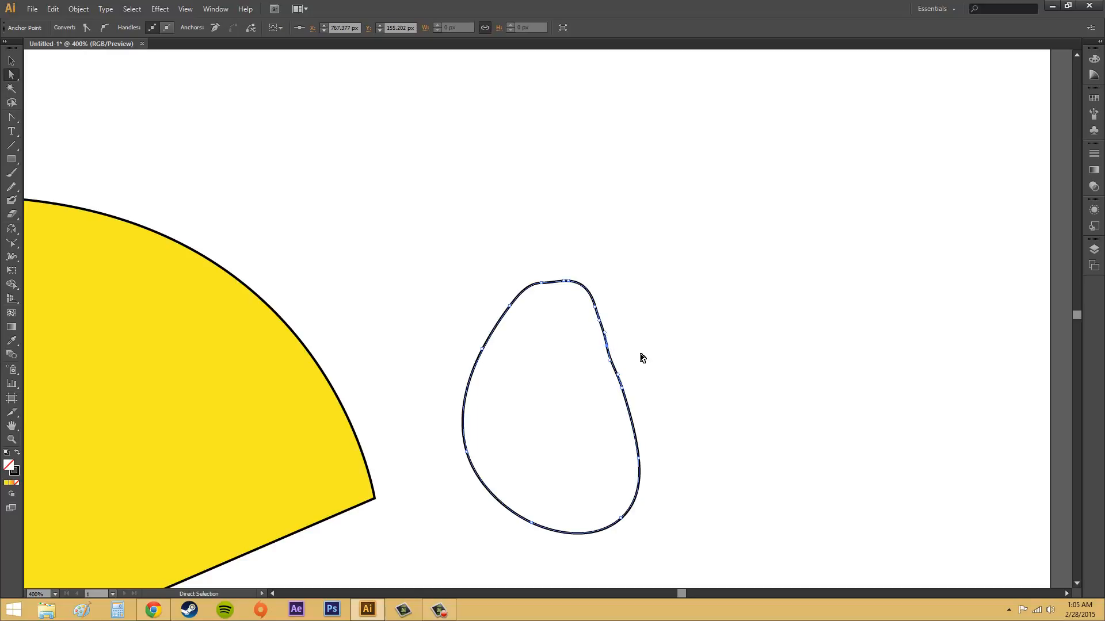
key("Delete")
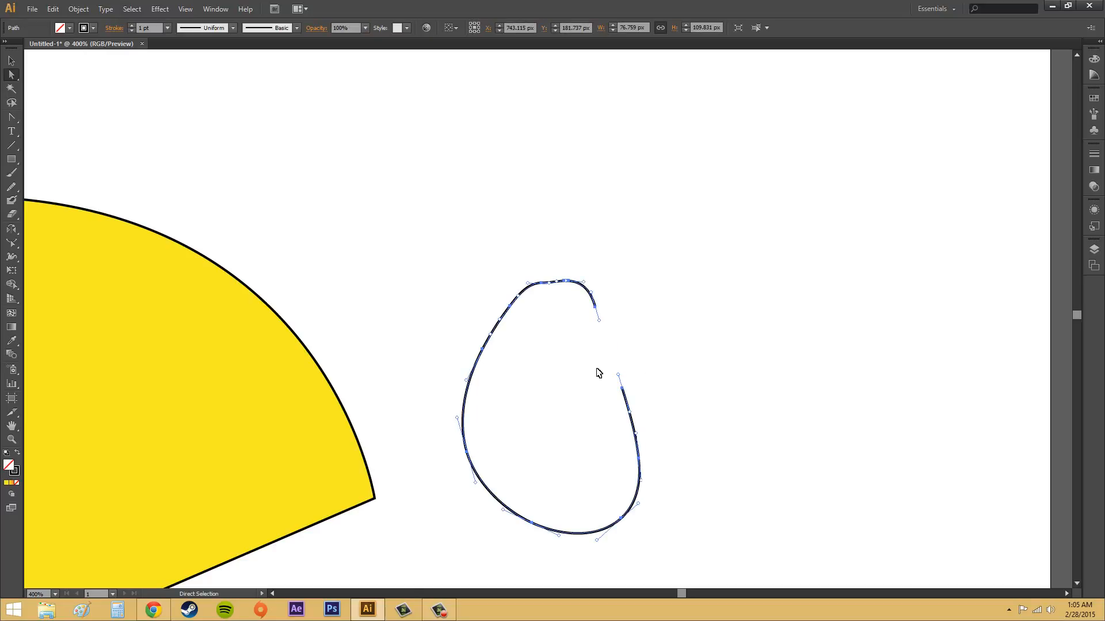
key("ctrl+j")
Remove the anchors along the loop's right-side dent with the Delete Anchor Point tool, keeping the path closed
left_click_drag(11, 117, 48, 147)
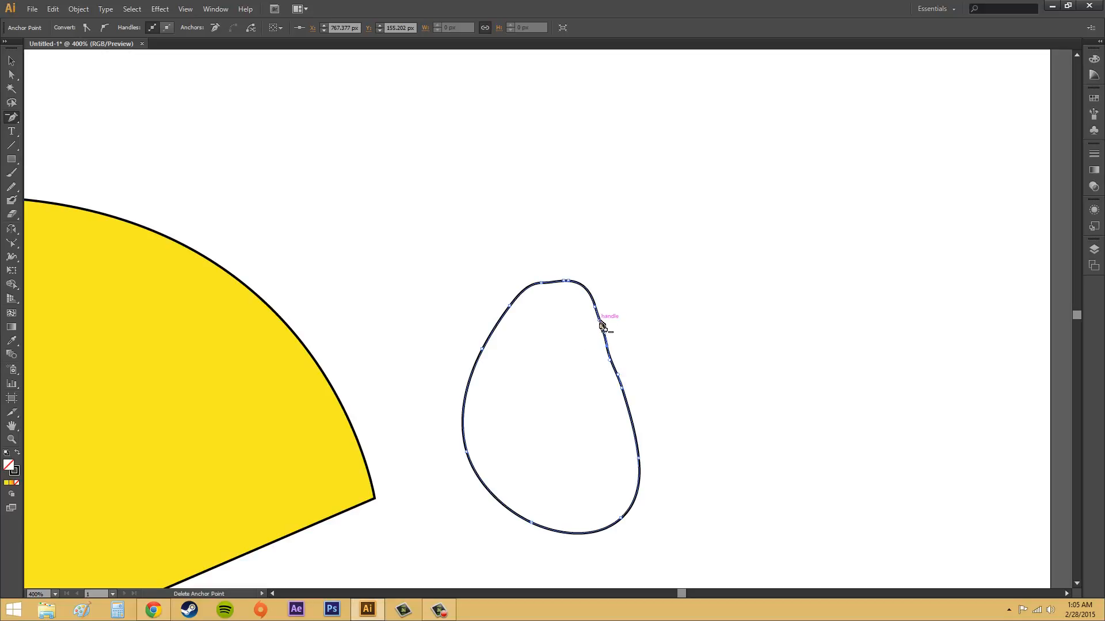
left_click(603, 325)
left_click(656, 332)
left_click(612, 350)
left_click(623, 391)
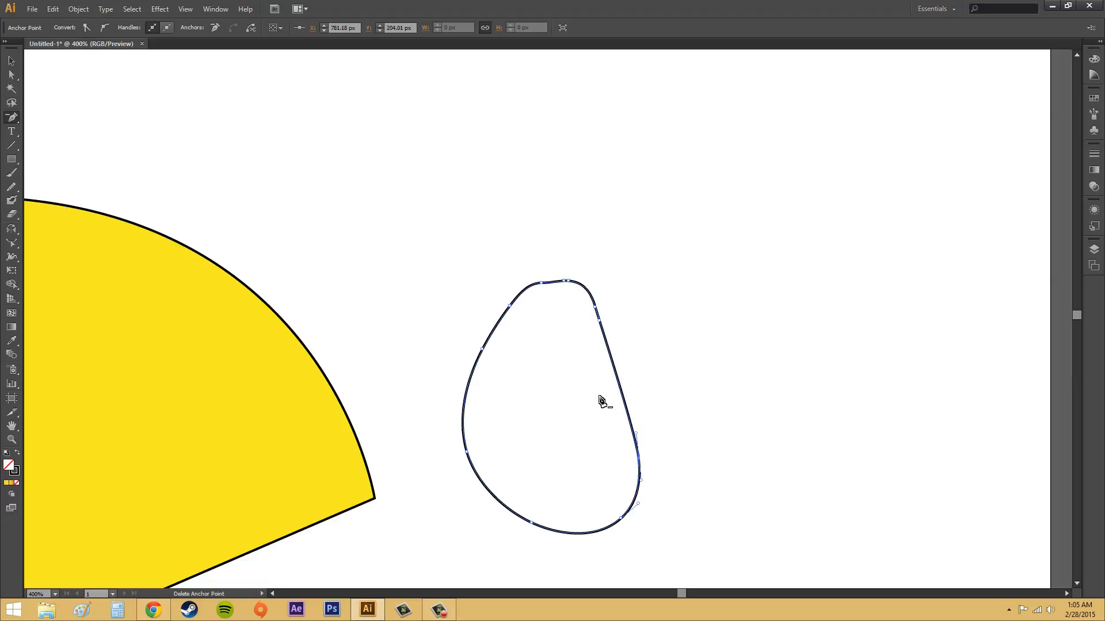
Remove the anchors along the loop's top and upper-left edge with the Delete Anchor Point tool
left_click(564, 281)
left_click(510, 307)
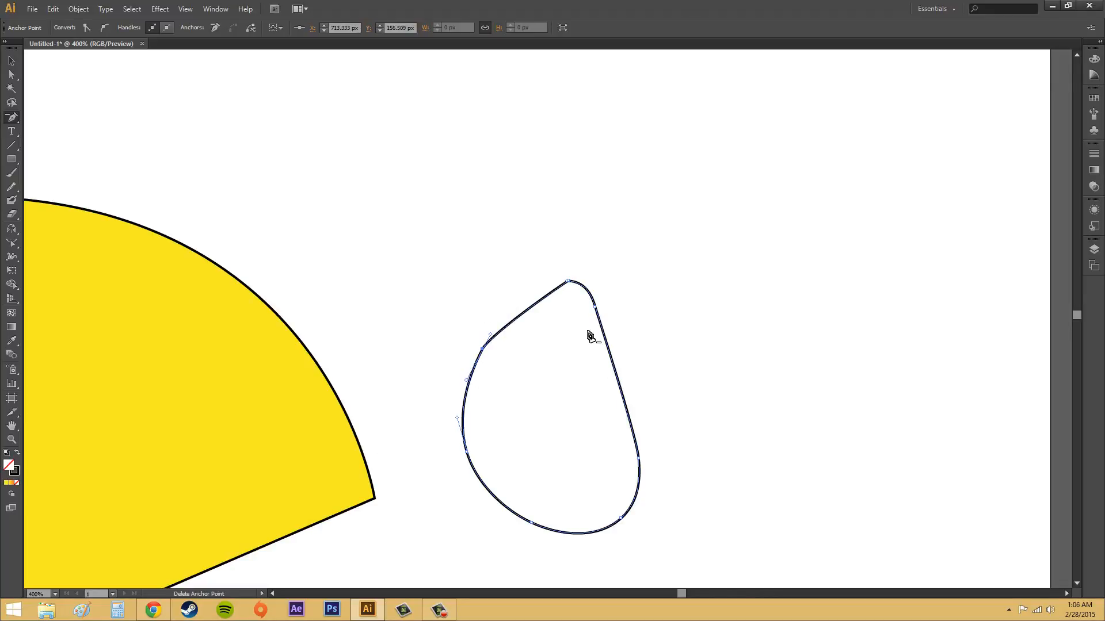
left_click(567, 282)
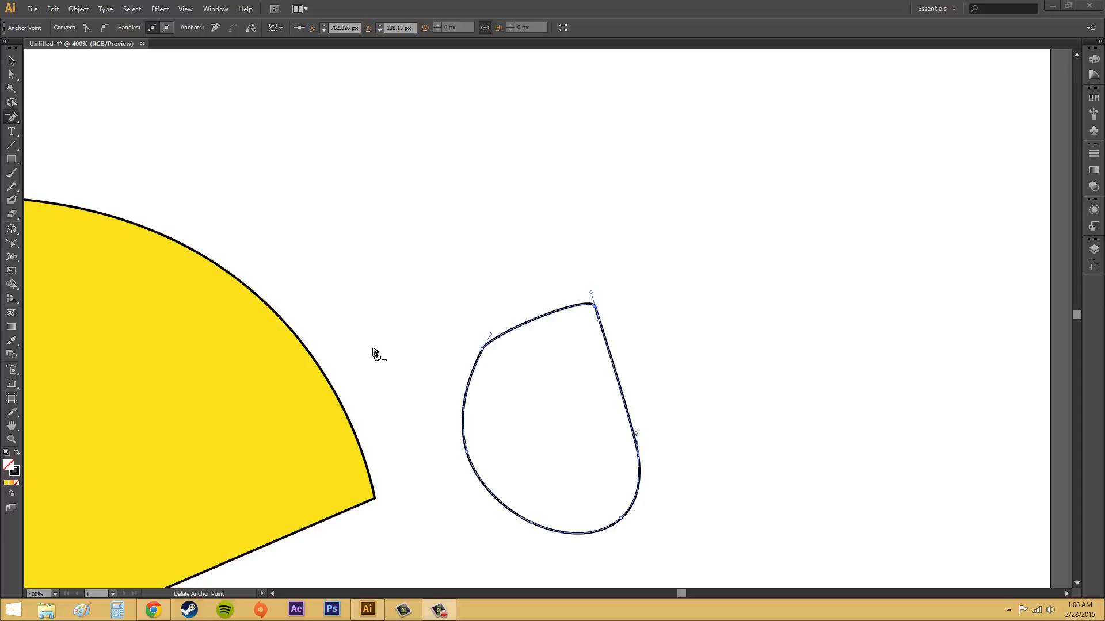
Select the yellow shape beside Pac-Man's back and erase its lower-right and lower-left corners with freehand Eraser strokes
left_click(55, 596)
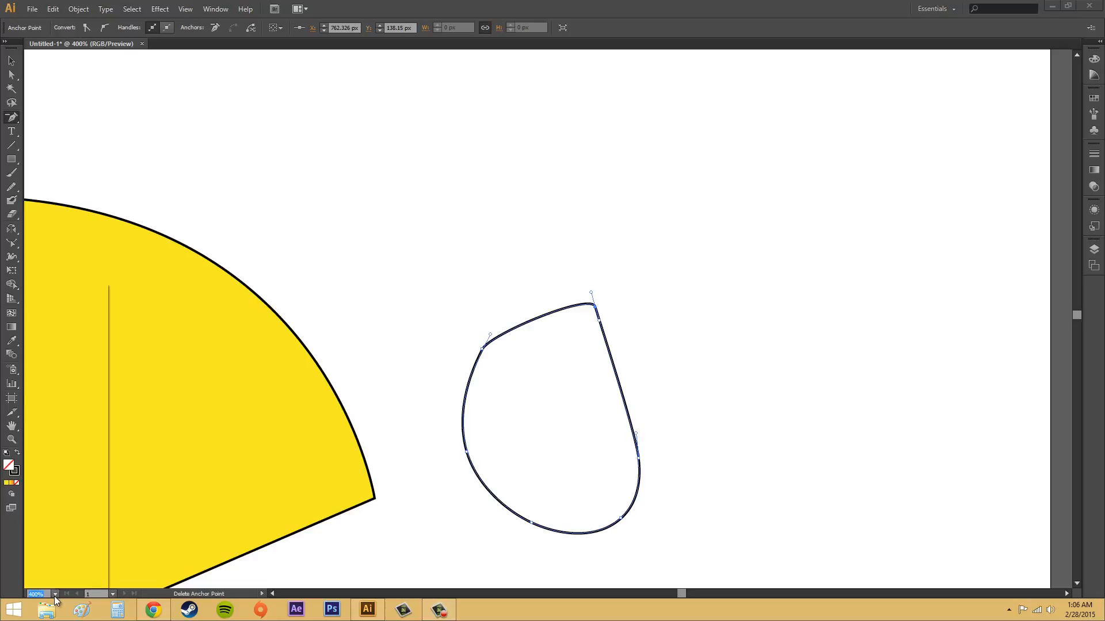
left_click(67, 581)
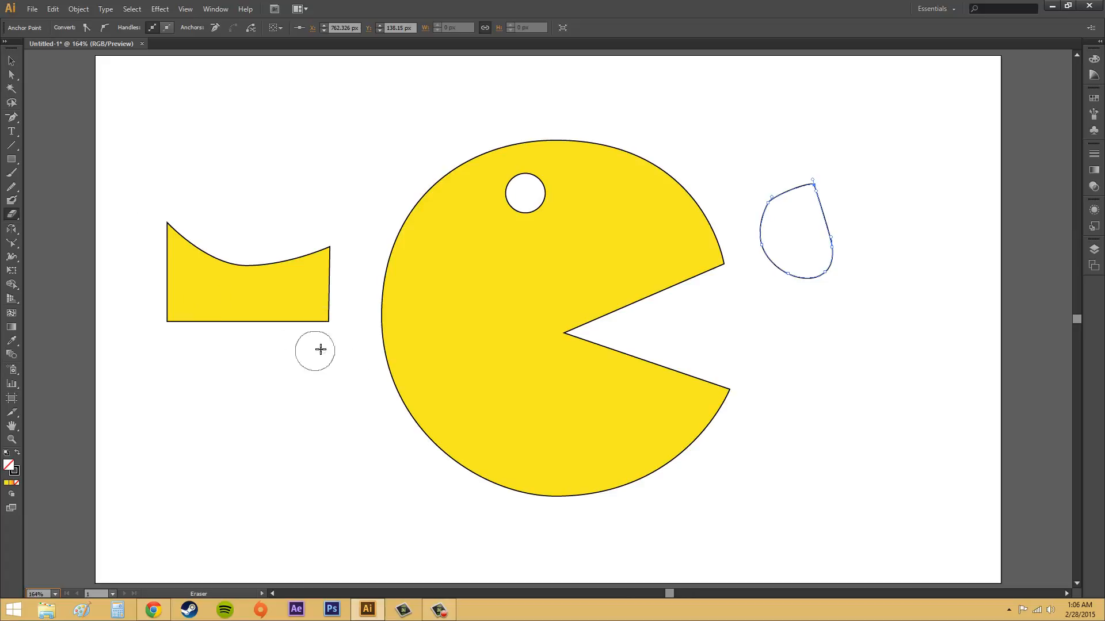
mouse_move(314, 367)
left_mouse_down()
mouse_move(335, 333)
mouse_move(288, 321)
mouse_move(267, 330)
mouse_move(276, 345)
left_mouse_up()
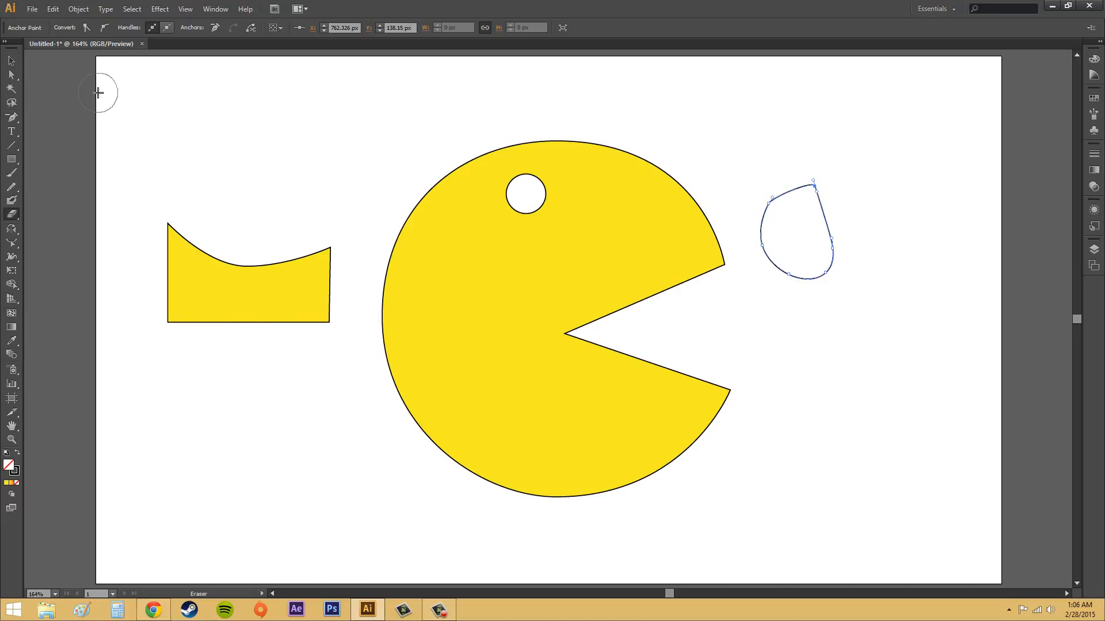
left_click(7, 76)
left_click(213, 266)
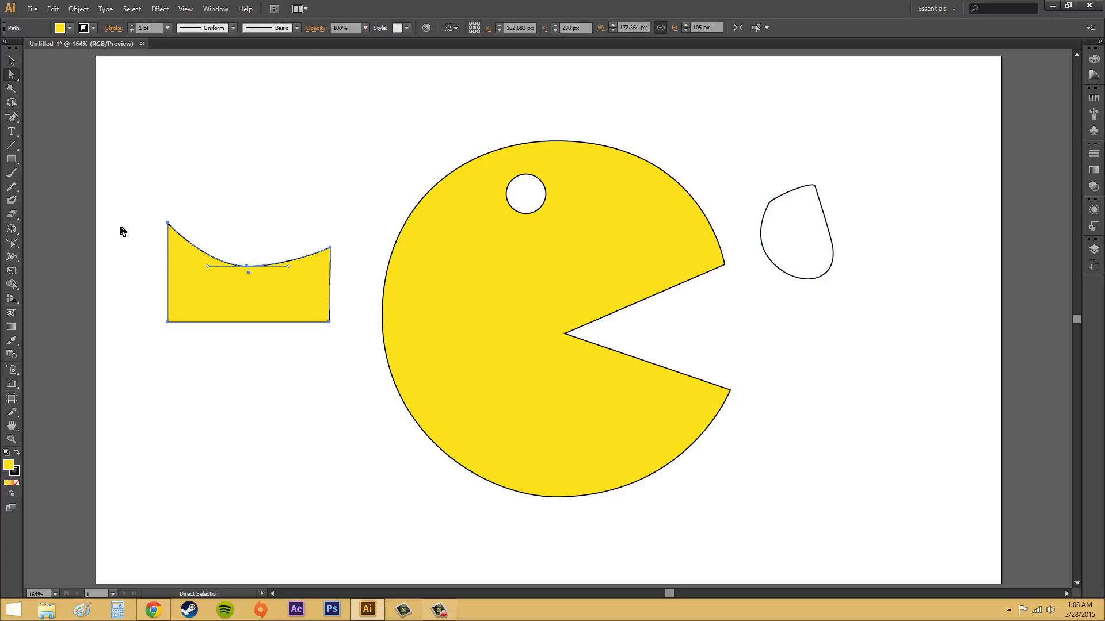
left_click(18, 210)
mouse_move(331, 310)
left_mouse_down()
mouse_move(283, 314)
mouse_move(259, 346)
left_mouse_up()
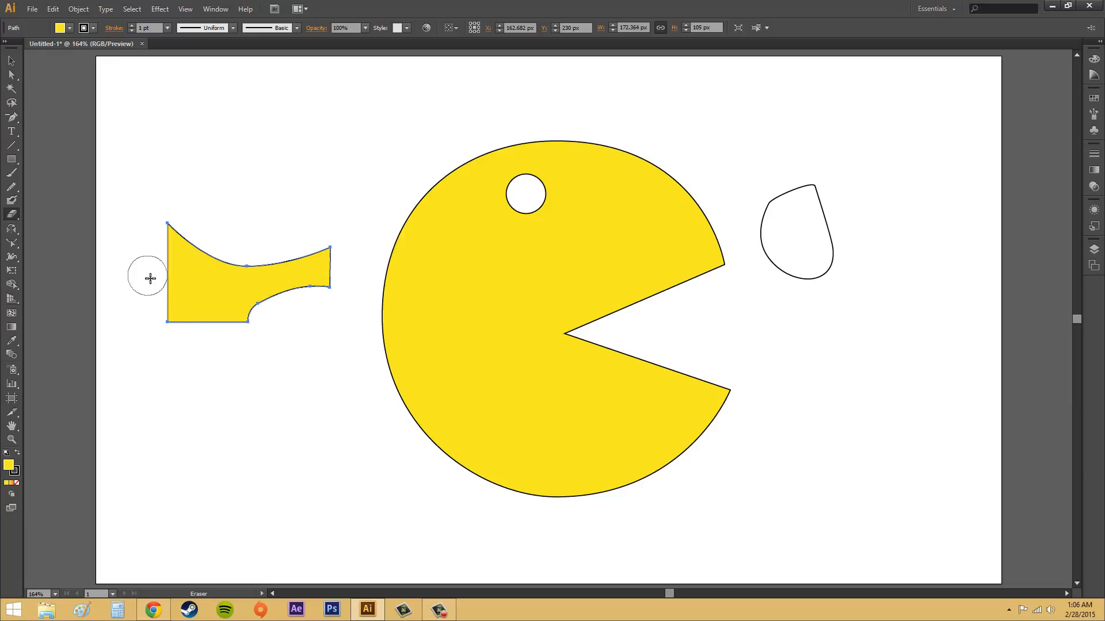
mouse_move(150, 279)
left_mouse_down()
mouse_move(185, 308)
mouse_move(182, 343)
left_mouse_up()
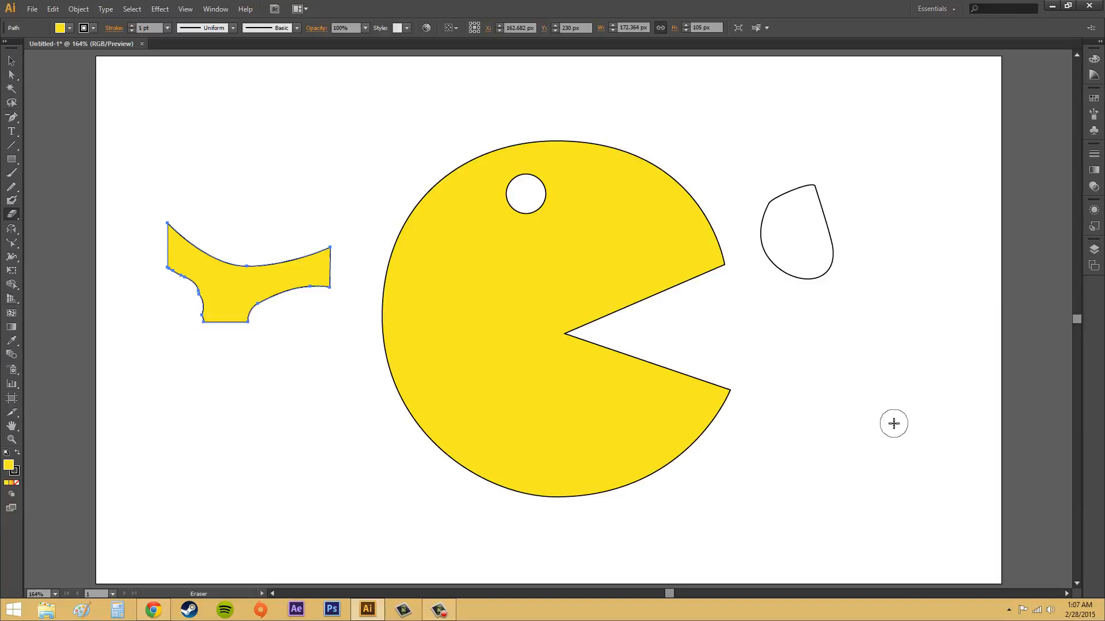
Adjust the Eraser brush size up and down in several increments
key("bracketright")
key("bracketright")
key("bracketright")
key("bracketright")
key("bracketleft")
key("bracketleft")
key("bracketleft")
key("bracketleft")
key("bracketleft")
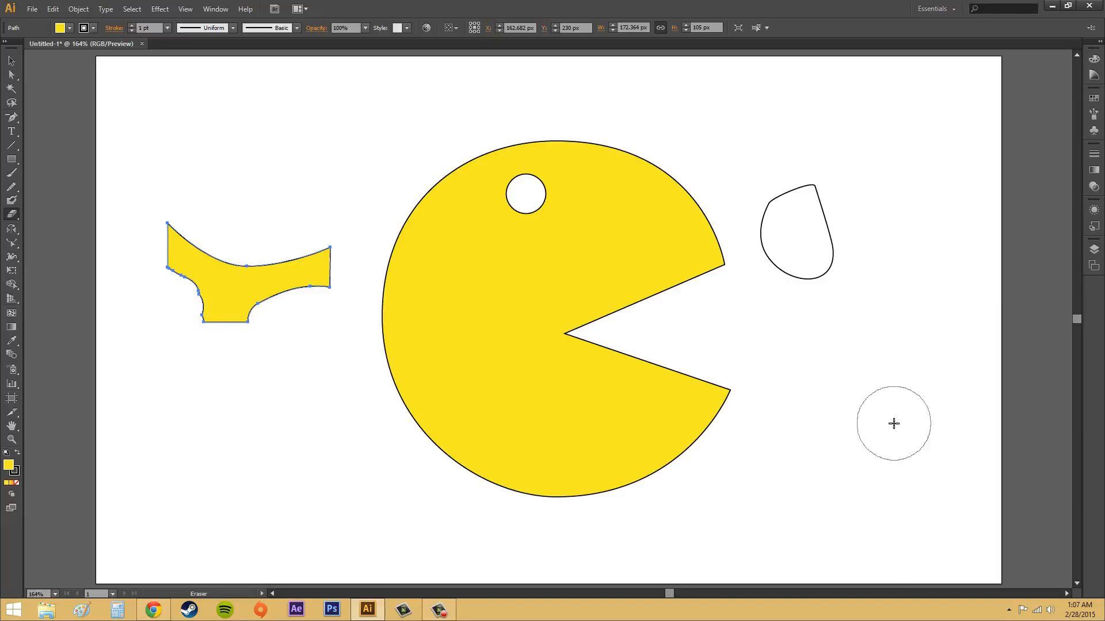